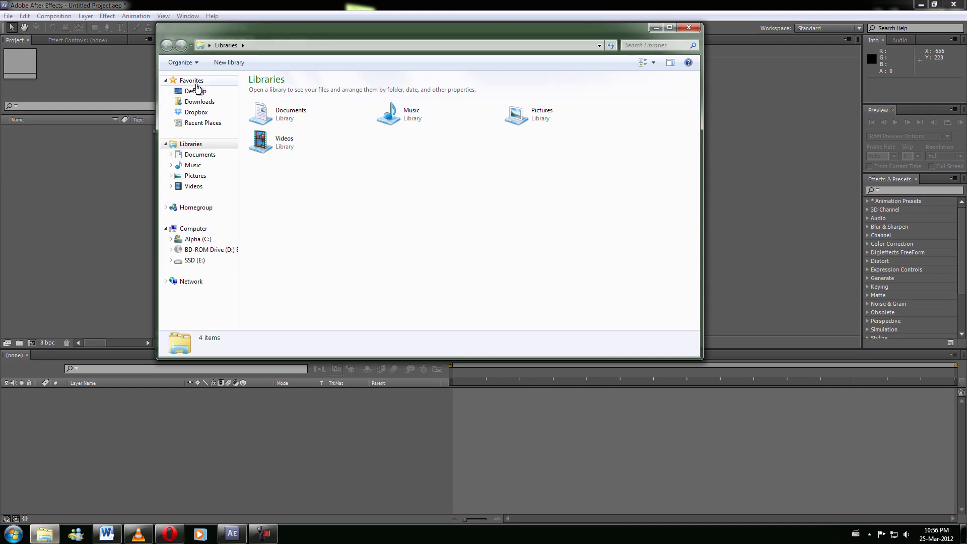
# - Import MVI_3470.mov from the TUTORIAL folder on the Desktop into the project and close the file browser
pyautogui.click(195, 92)
pyautogui.click(437, 203)
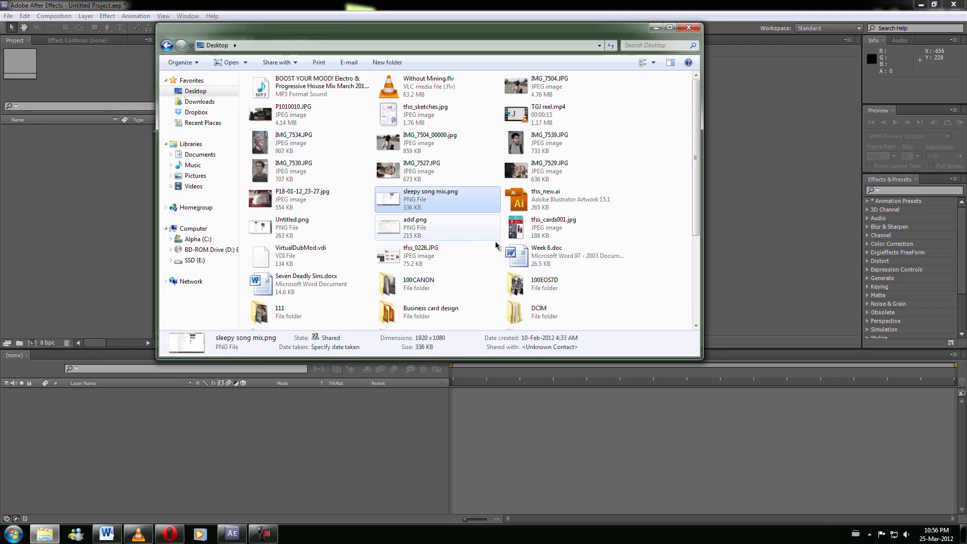
pyautogui.click(512, 312)
pyautogui.scroll(-3, 487, 296)
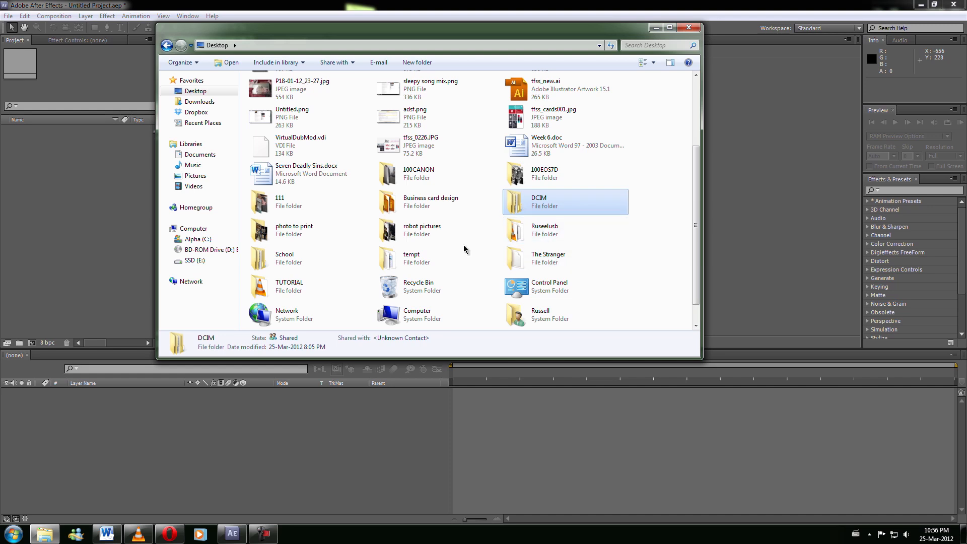
pyautogui.doubleClick(308, 293)
pyautogui.moveTo(262, 98); pyautogui.dragTo(107, 211)
pyautogui.click(689, 28)
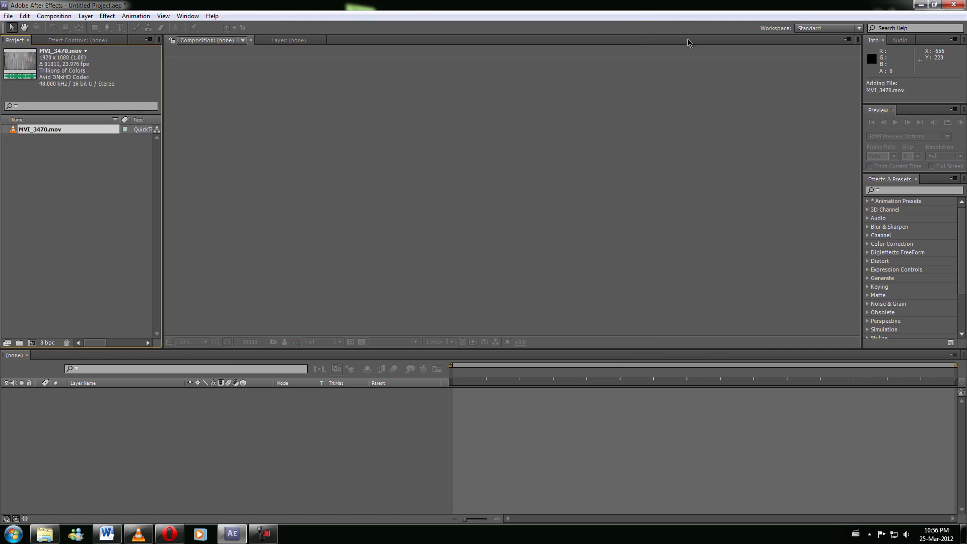
# - Create a new composition from the MVI_3470.mov footage
pyautogui.click(93, 227)
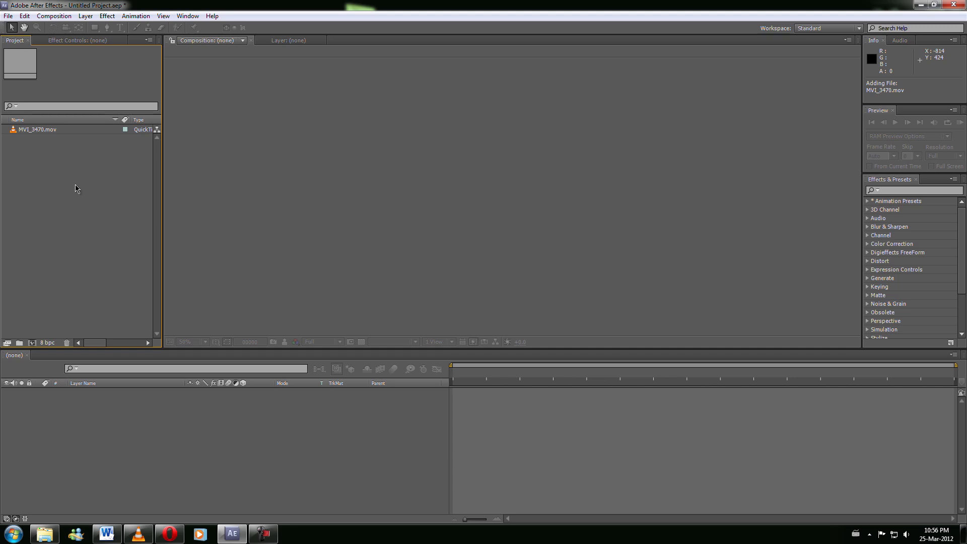
pyautogui.click(45, 134)
pyautogui.moveTo(34, 135); pyautogui.dragTo(31, 342)
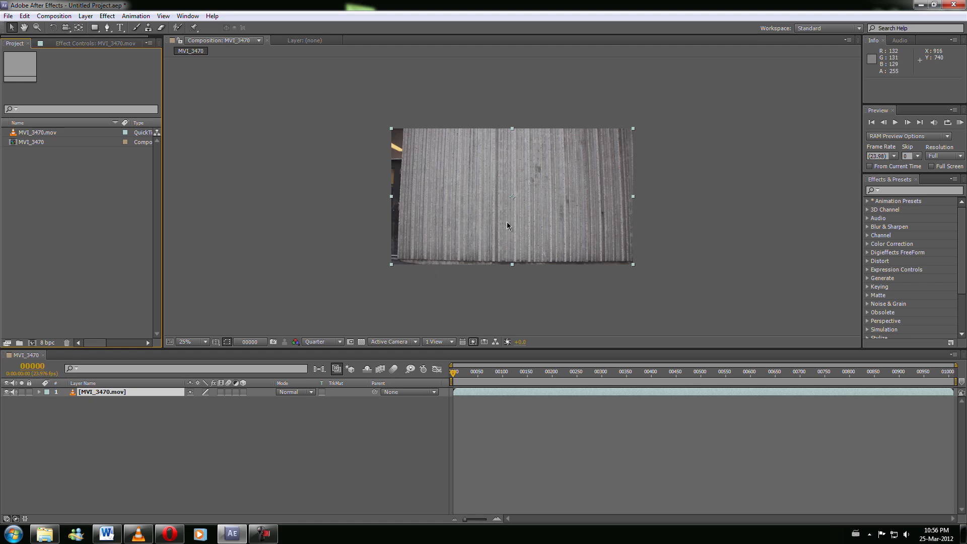
# - Cut about 255 frames of empty wall from the clip's beginning, align it with the composition start, and return to frame 0
pyautogui.moveTo(458, 377); pyautogui.dragTo(580, 378)
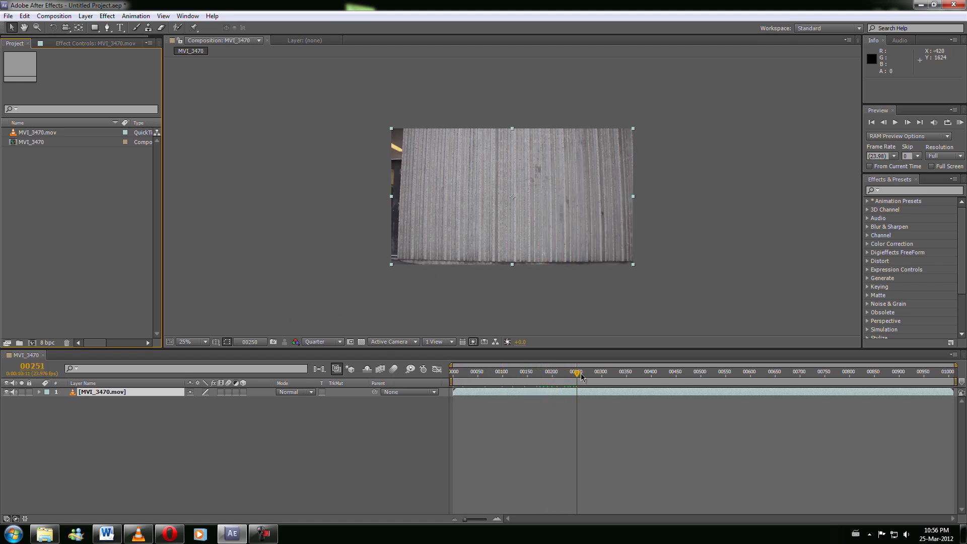
pyautogui.moveTo(458, 395); pyautogui.dragTo(478, 400)
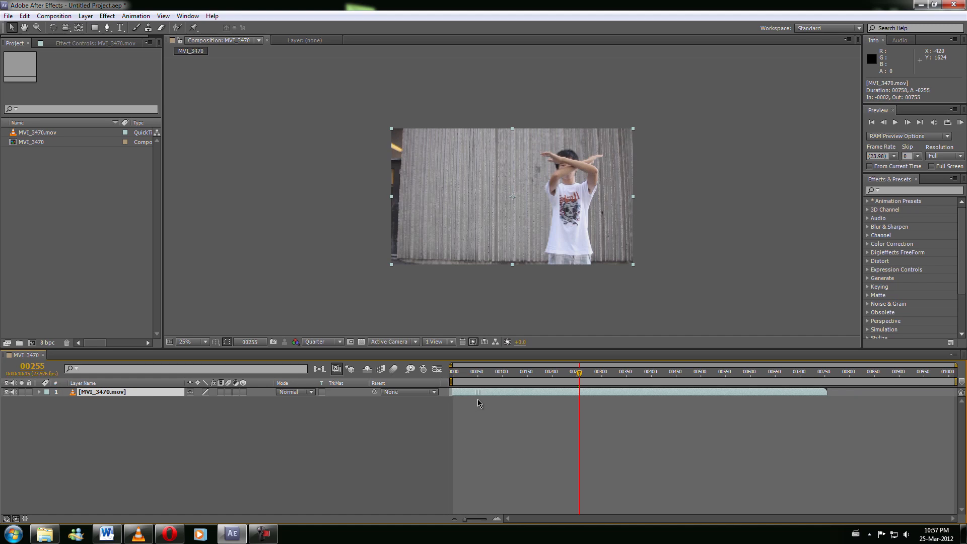
pyautogui.click(478, 401)
pyautogui.press('Home')
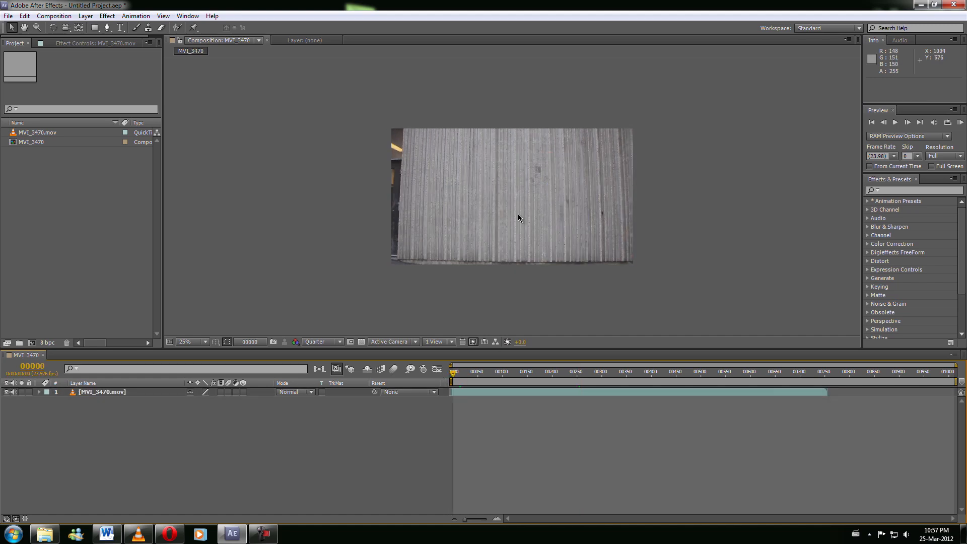
# - Set the composition preview resolution to Full and move the current time to frame 130, where the man crouches with crossed hands
pyautogui.scroll(2, 518, 214)
pyautogui.click(332, 341)
pyautogui.click(325, 372)
pyautogui.click(468, 374)
pyautogui.moveTo(478, 379); pyautogui.dragTo(517, 383)
# - Duplicate the MVI_3470.mov layer, leaving both layers deselected
pyautogui.click(136, 394)
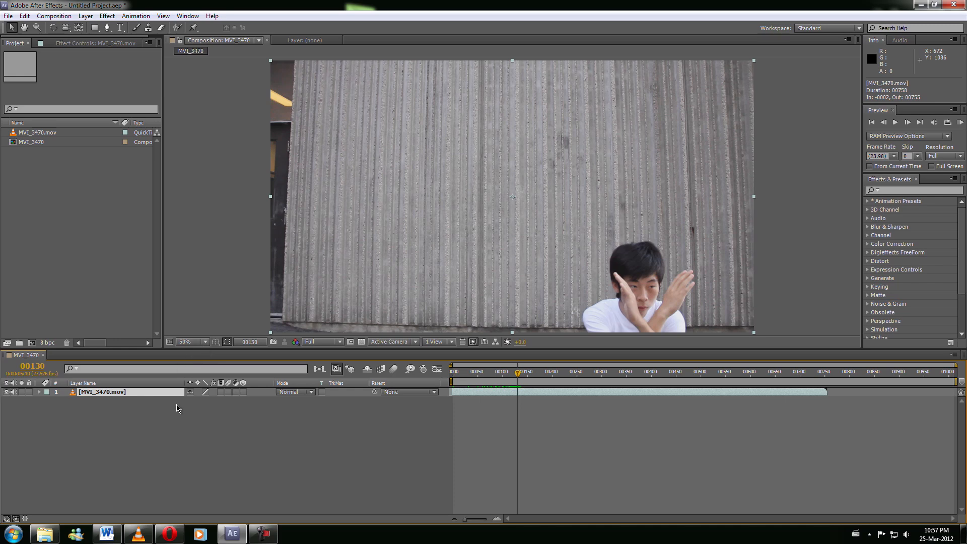
pyautogui.hotkey('ctrl', 'd')
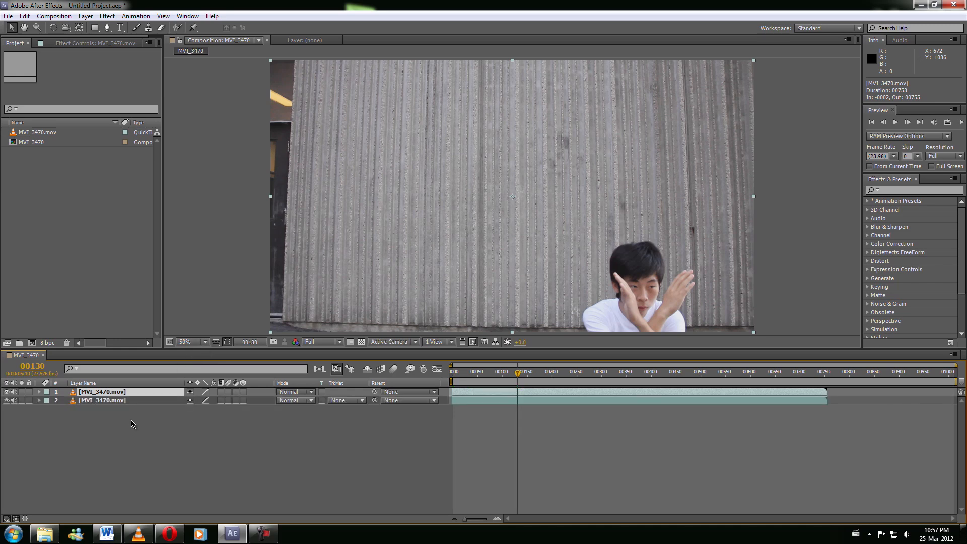
pyautogui.click(120, 411)
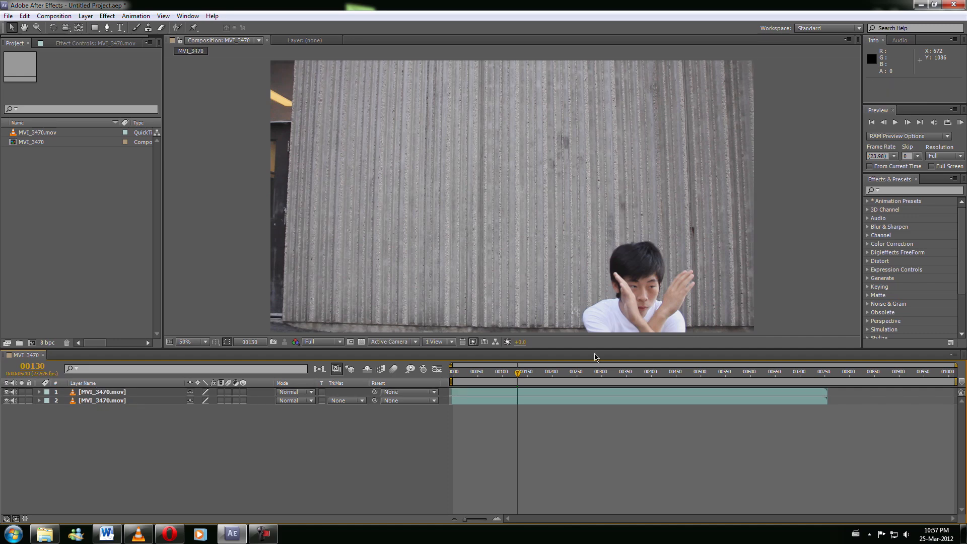
pyautogui.scroll(1, 673, 316)
pyautogui.press('space')
pyautogui.moveTo(669, 320); pyautogui.dragTo(403, 147)
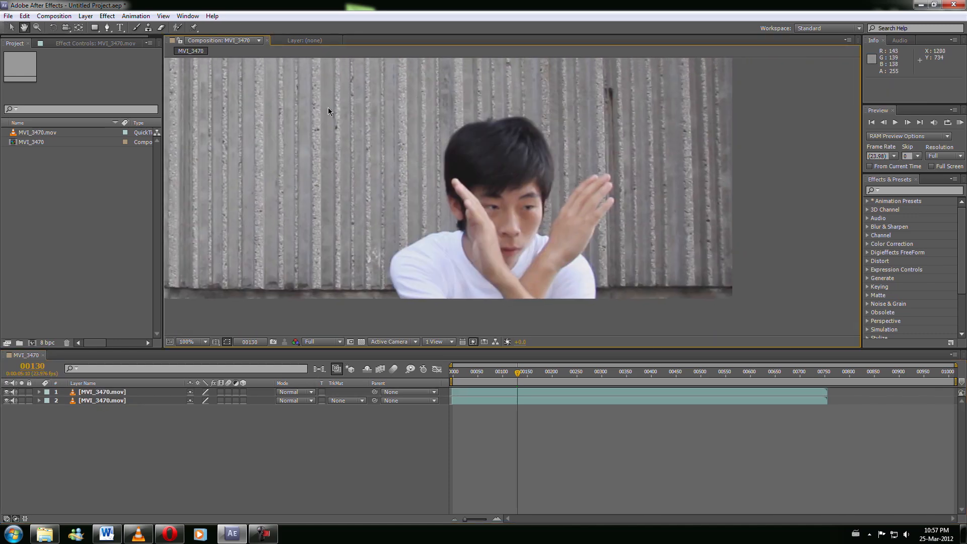
pyautogui.press('g')
pyautogui.scroll(1, 484, 211)
pyautogui.press('space')
pyautogui.moveTo(484, 210); pyautogui.dragTo(504, 167)
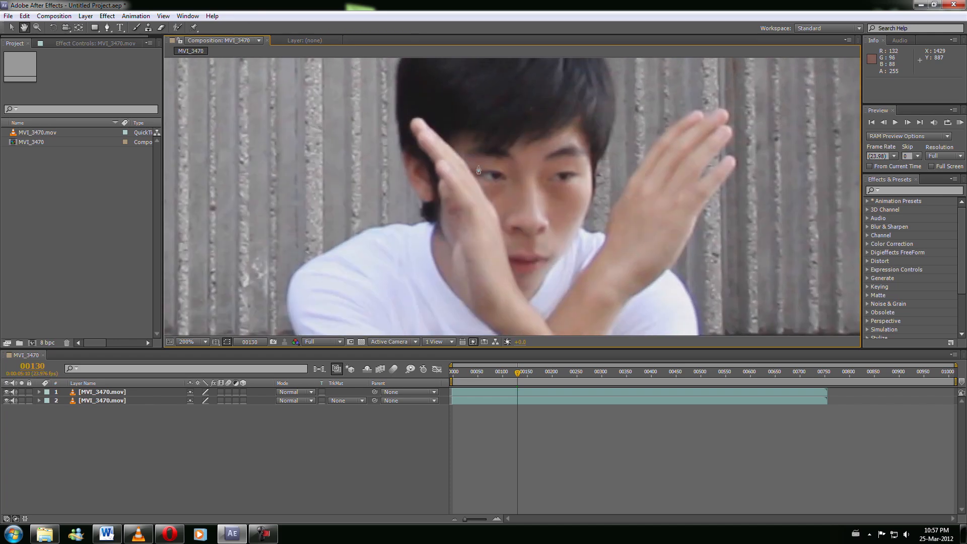
pyautogui.click(431, 231)
pyautogui.scroll(1, 436, 230)
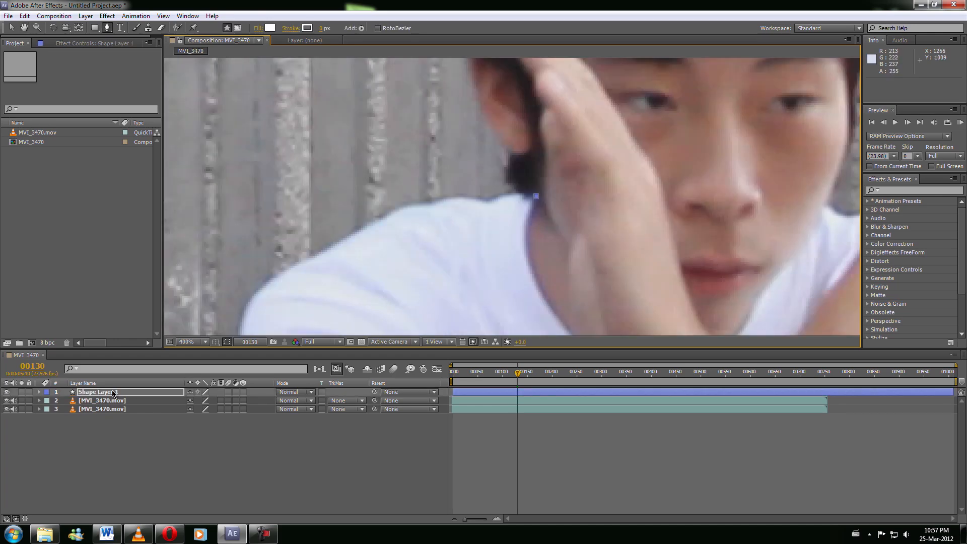
pyautogui.press('Delete')
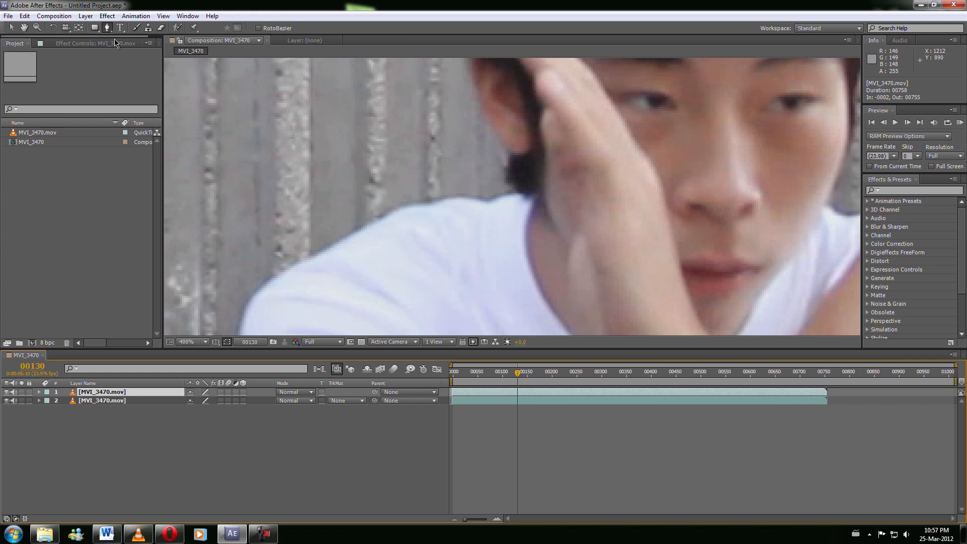
# - Start a Pen tool mask on the top layer, tracing the shoulder and sleeve at the picture's left and continuing below the frame edge
pyautogui.click(535, 196)
pyautogui.click(504, 195)
pyautogui.click(483, 202)
pyautogui.click(413, 200)
pyautogui.click(330, 236)
pyautogui.click(273, 273)
pyautogui.moveTo(272, 273); pyautogui.dragTo(493, 107)
pyautogui.click(450, 169)
pyautogui.click(471, 251)
pyautogui.click(505, 309)
pyautogui.click(787, 321)
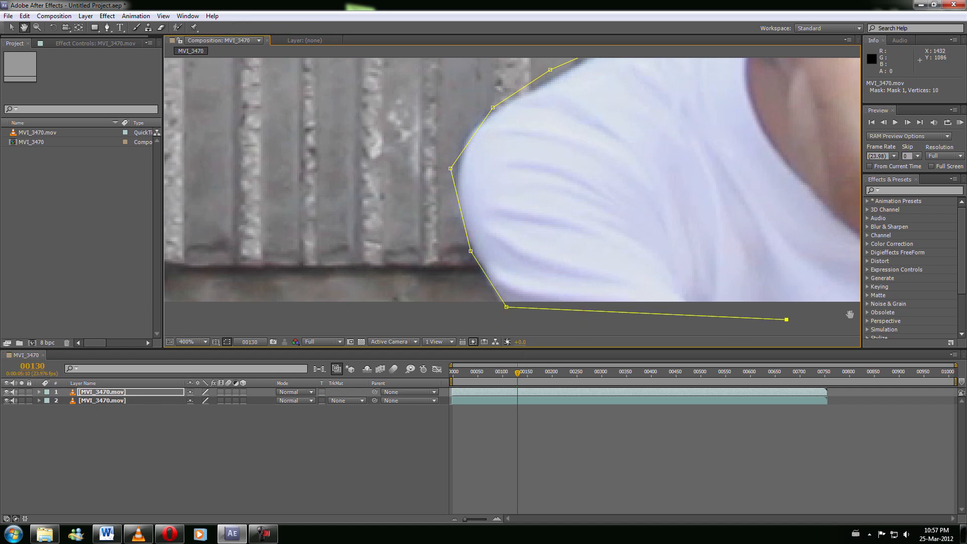
# - Continue the mask below the frame edge and up around the opposite sleeve and shoulder to the forearm
pyautogui.moveTo(830, 267); pyautogui.dragTo(343, 240)
pyautogui.click(781, 292)
pyautogui.click(794, 271)
pyautogui.click(789, 192)
pyautogui.click(775, 149)
pyautogui.click(731, 96)
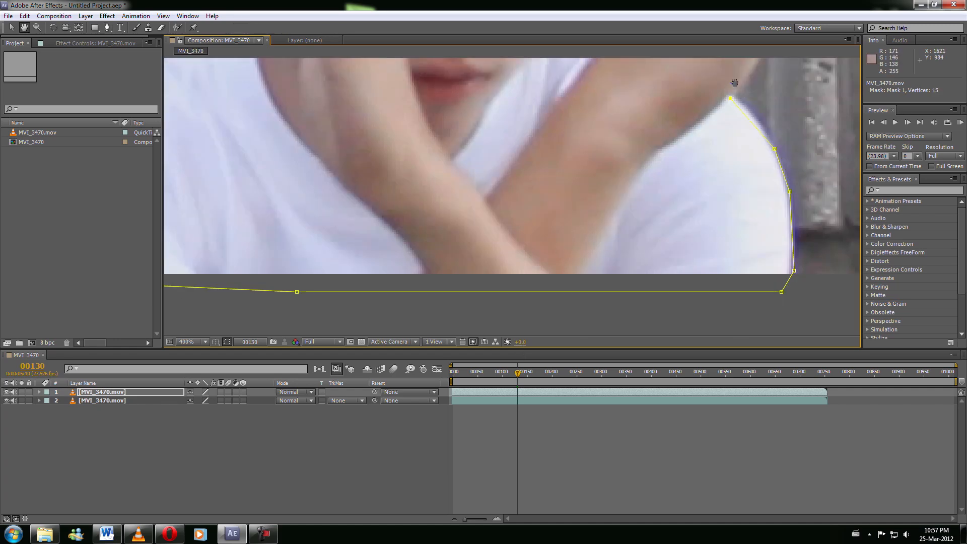
# - Extend the mask up the outer edge of the forearm and around the fingertips of the raised hand at the picture's right
pyautogui.moveTo(734, 83); pyautogui.dragTo(604, 236)
pyautogui.click(647, 172)
pyautogui.moveTo(648, 174); pyautogui.dragTo(606, 255)
pyautogui.click(659, 161)
pyautogui.click(693, 121)
pyautogui.moveTo(698, 95); pyautogui.dragTo(678, 204)
pyautogui.click(661, 205)
pyautogui.click(666, 179)
pyautogui.click(667, 152)
pyautogui.click(666, 131)
pyautogui.click(657, 114)
pyautogui.click(614, 115)
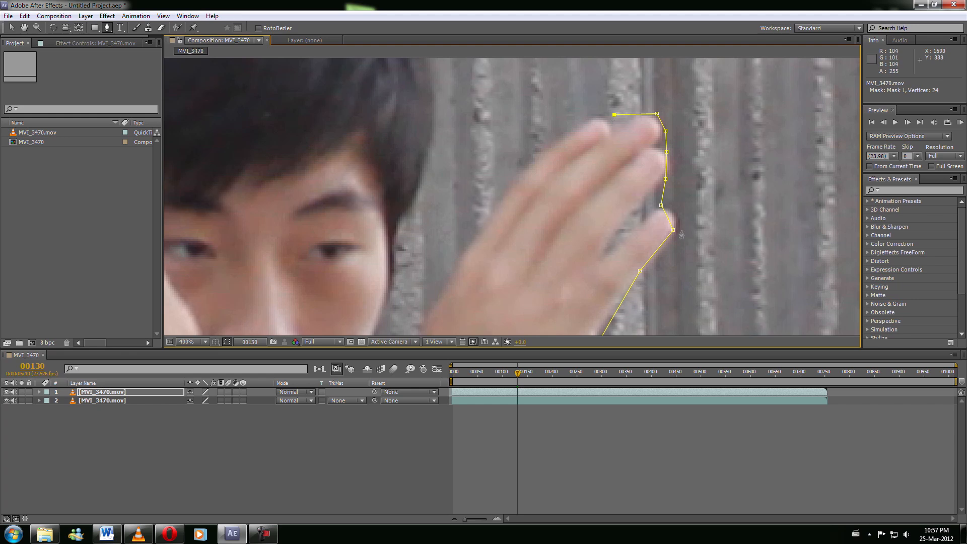
# - Round the mask corner at the little fingertip into a curve and undo the stray new path
pyautogui.moveTo(676, 232); pyautogui.dragTo(687, 209)
pyautogui.click(598, 114)
pyautogui.hotkey('ctrl', 'z')
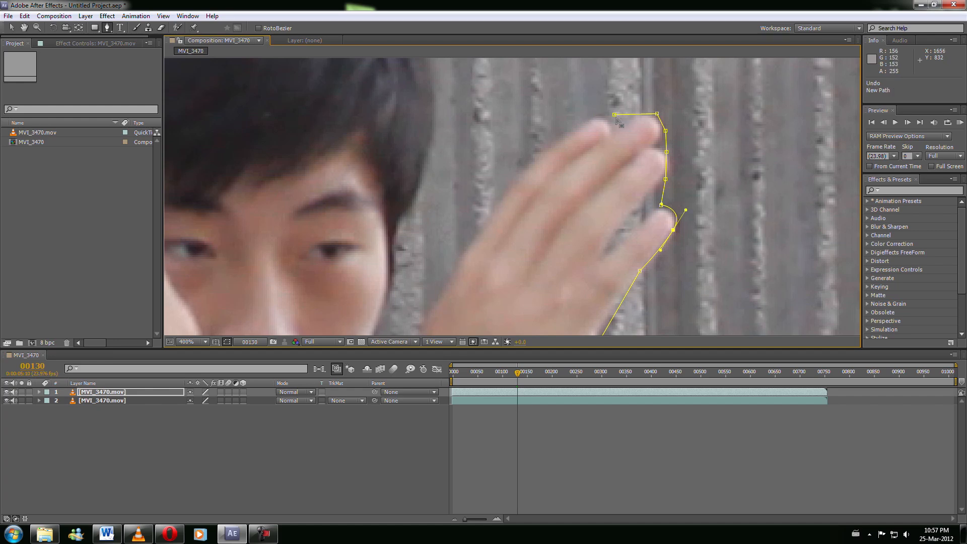
# - Resume the mask from its last point and trace over the fingertips and down the inner edge of that hand
pyautogui.click(614, 115)
pyautogui.click(580, 114)
pyautogui.click(533, 162)
pyautogui.click(466, 232)
pyautogui.click(448, 268)
pyautogui.press('space')
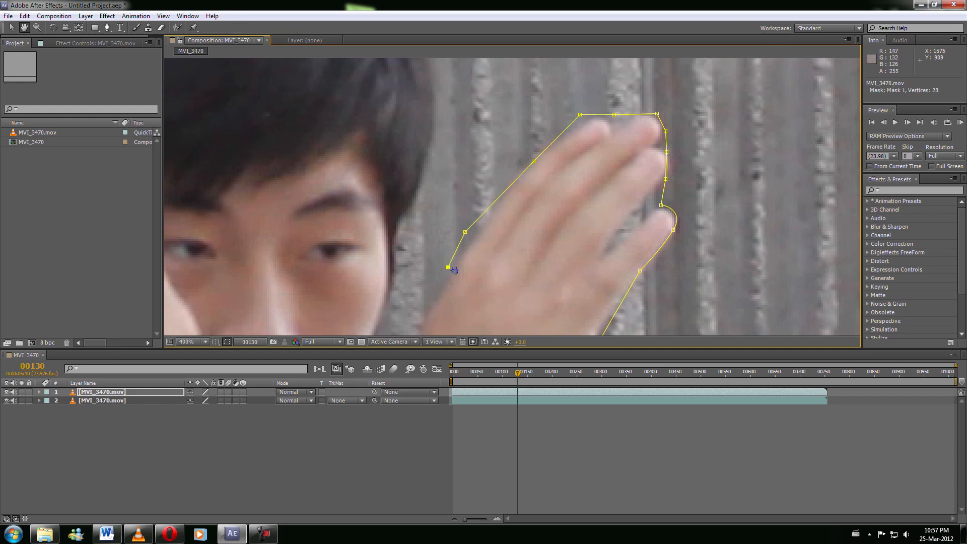
# - Trace the mask from the wrist across the shirt collar and along the jaw to below the chin
pyautogui.moveTo(448, 268); pyautogui.dragTo(639, 109)
pyautogui.click(595, 200)
pyautogui.click(562, 195)
pyautogui.click(547, 211)
pyautogui.click(511, 258)
pyautogui.click(481, 291)
pyautogui.click(453, 318)
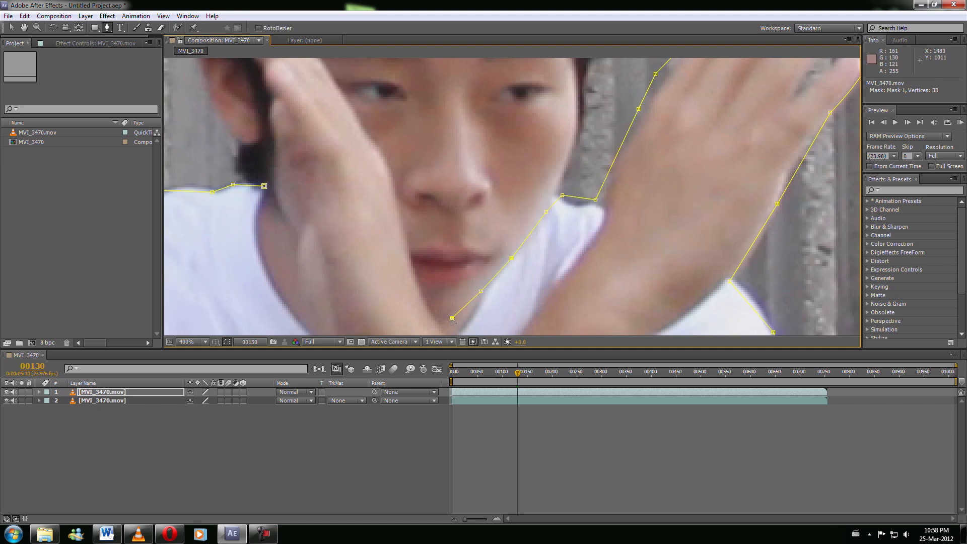
# - Trace the mask up the face-side edge of the other hand to its fingertips
pyautogui.click(406, 229)
pyautogui.click(393, 180)
pyautogui.press('space')
pyautogui.moveTo(393, 180); pyautogui.dragTo(476, 260)
pyautogui.click(421, 168)
pyautogui.click(392, 133)
pyautogui.press('space')
pyautogui.moveTo(392, 133); pyautogui.dragTo(470, 188)
pyautogui.click(397, 113)
# - Trace around the fingertips, down the outer edge of the hand, and close the mask at its starting point on the shoulder
pyautogui.click(381, 113)
pyautogui.click(376, 131)
pyautogui.click(391, 160)
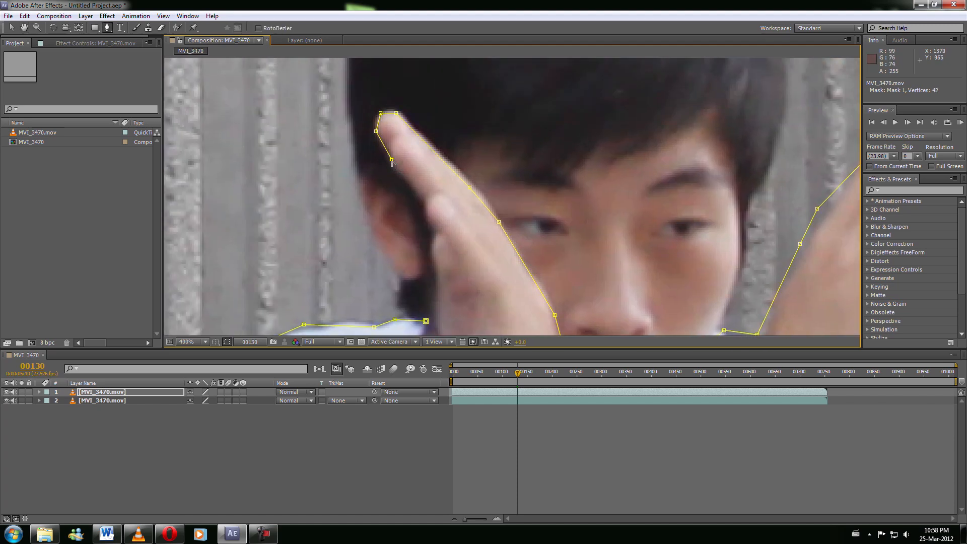
pyautogui.click(416, 194)
pyautogui.click(430, 220)
pyautogui.click(433, 277)
pyautogui.click(436, 311)
pyautogui.click(426, 321)
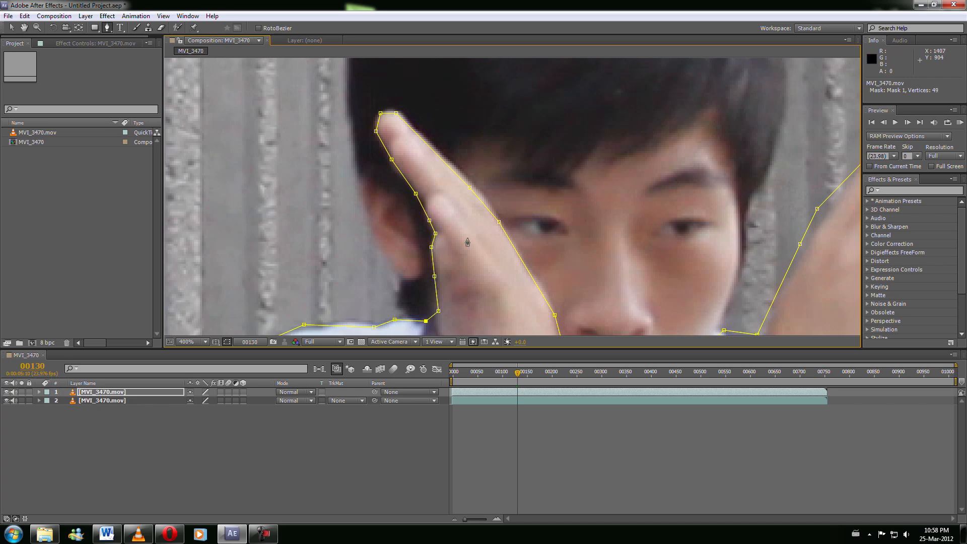
# - Solo the masked top layer to inspect the cutout against black, and unsolo it again
pyautogui.press(',')
pyautogui.press(',')
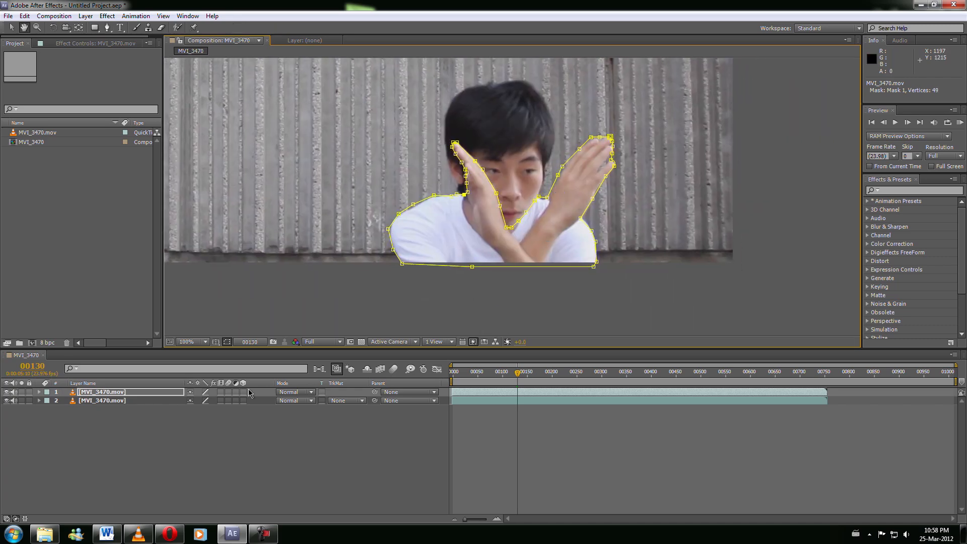
pyautogui.click(23, 393)
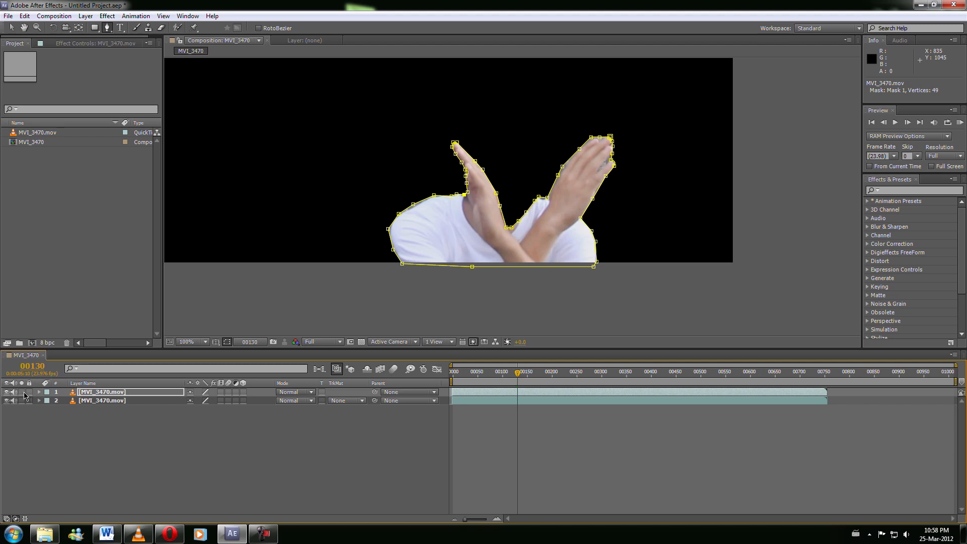
pyautogui.click(22, 392)
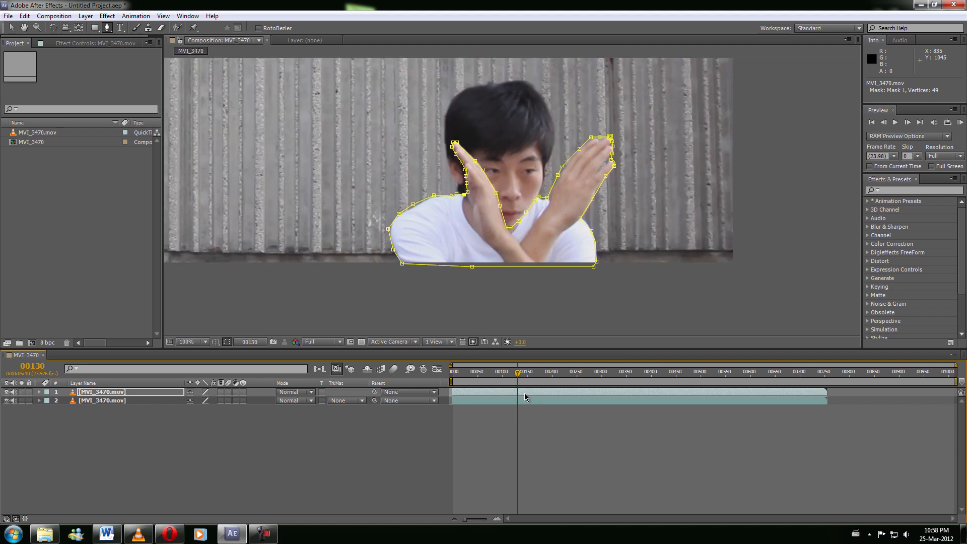
# - Apply Freeze Frame to the masked top layer at frame 130, check earlier frames, and return to the Time Remap keyframe
pyautogui.rightClick(524, 393)
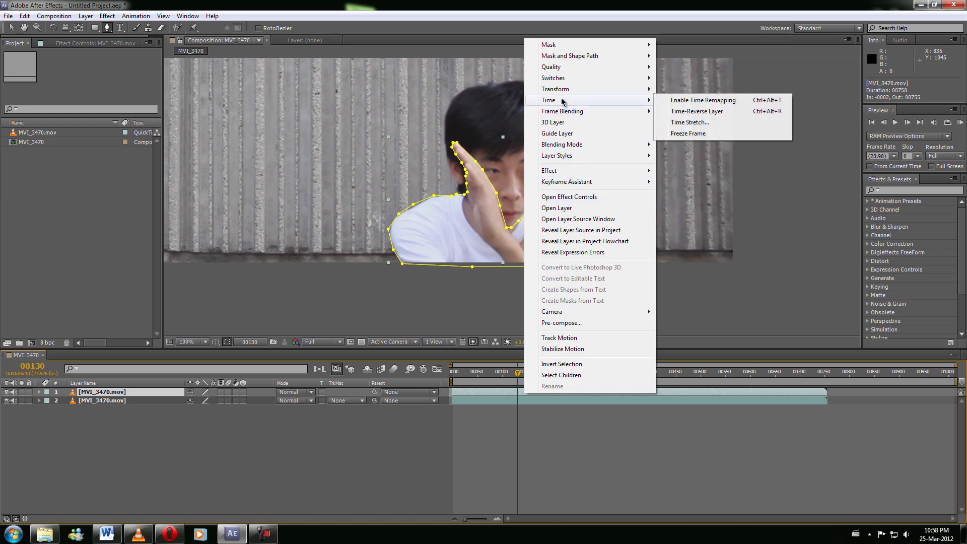
pyautogui.click(700, 133)
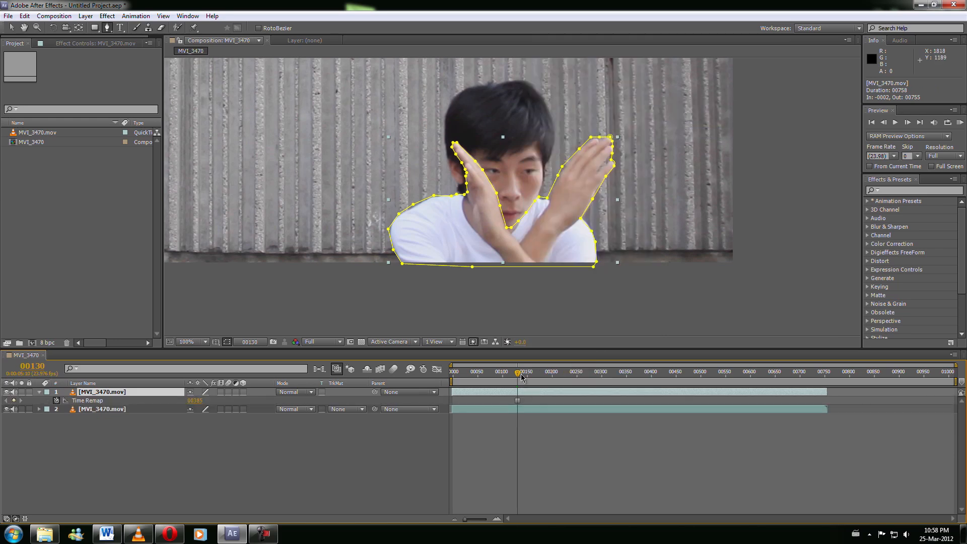
pyautogui.moveTo(520, 377)
pyautogui.mouseDown()
pyautogui.moveTo(554, 377)
pyautogui.moveTo(492, 377)
pyautogui.moveTo(500, 377)
pyautogui.mouseUp()
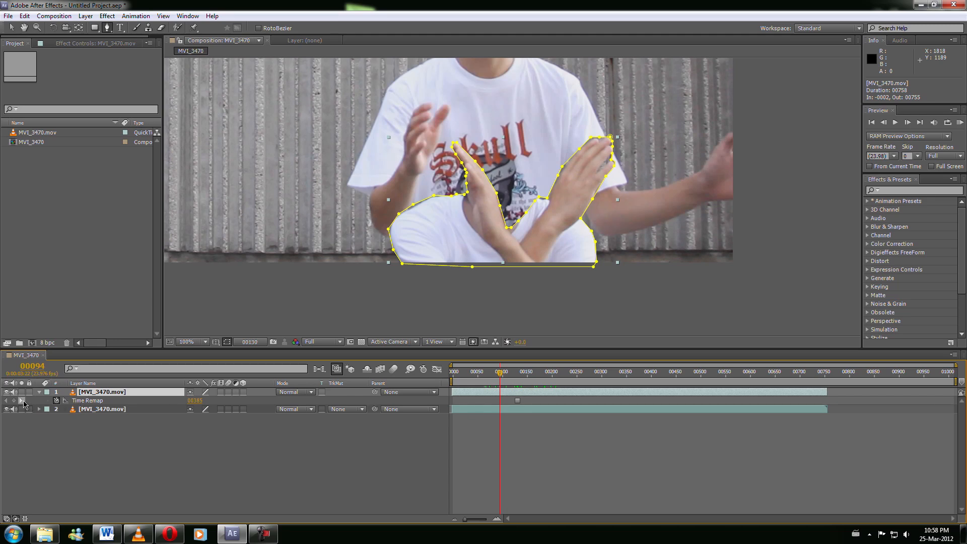
pyautogui.click(20, 401)
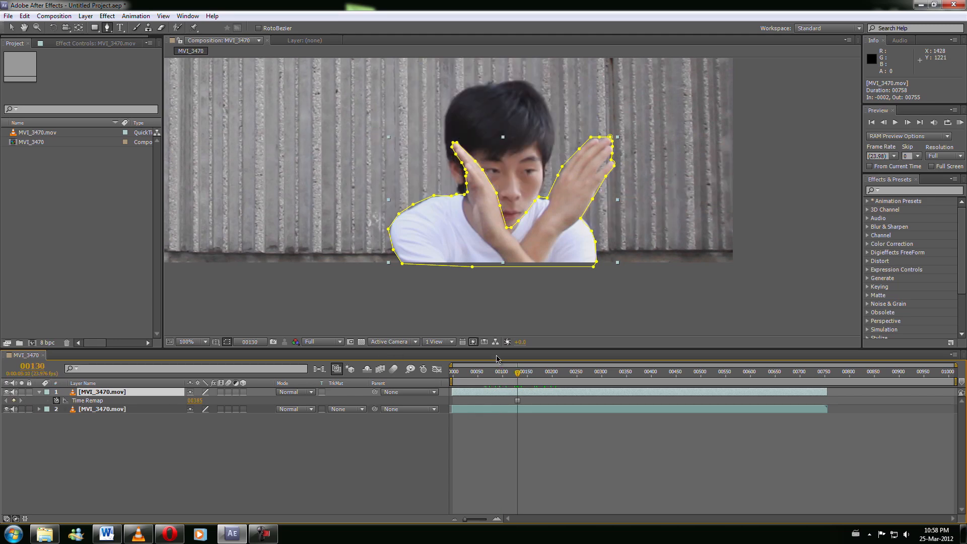
pyautogui.scroll(-2, 535, 311)
pyautogui.moveTo(518, 376); pyautogui.dragTo(491, 378)
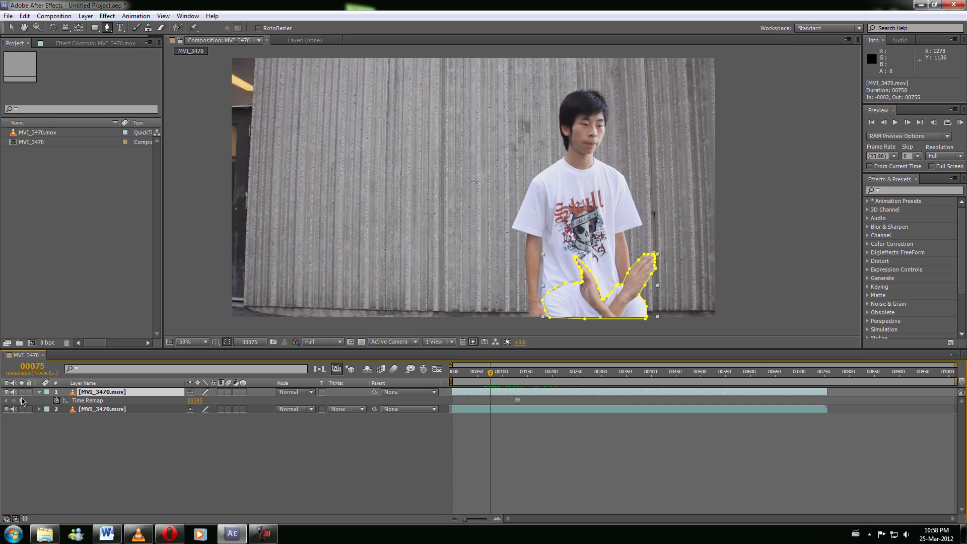
pyautogui.click(21, 400)
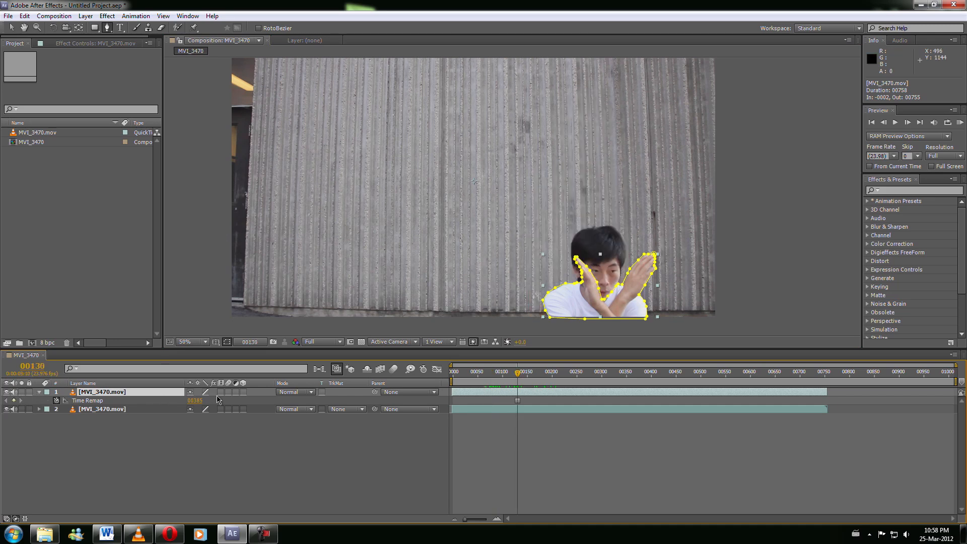
# - Trim the frozen layer's start to frame 130 and scrub past that point to check the overlay against the moving clip
pyautogui.moveTo(460, 393); pyautogui.dragTo(519, 392)
pyautogui.moveTo(466, 519)
pyautogui.mouseDown()
pyautogui.moveTo(482, 520)
pyautogui.moveTo(460, 518)
pyautogui.mouseUp()
pyautogui.click(557, 467)
pyautogui.moveTo(514, 376)
pyautogui.mouseDown()
pyautogui.moveTo(497, 374)
pyautogui.moveTo(528, 384)
pyautogui.mouseUp()
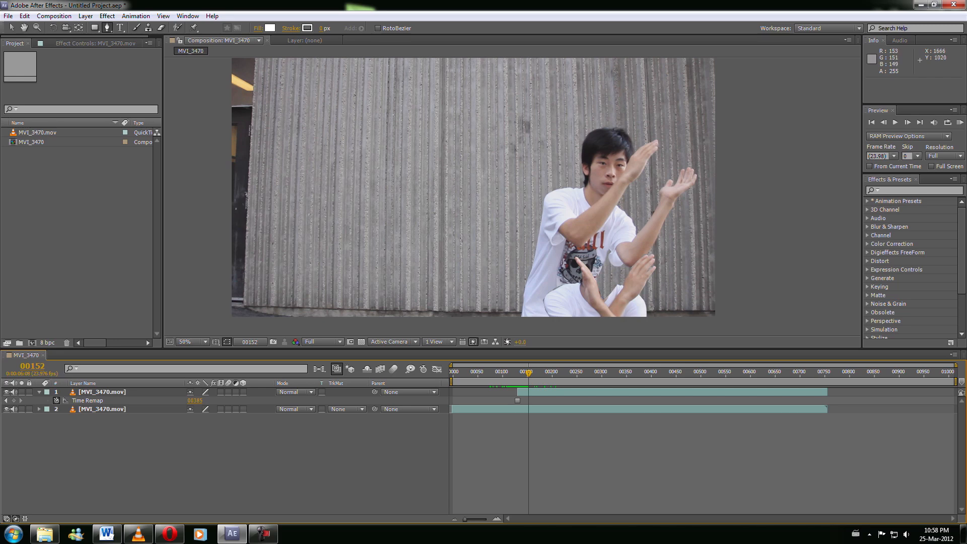
pyautogui.moveTo(531, 374)
pyautogui.mouseDown()
pyautogui.moveTo(546, 376)
pyautogui.moveTo(532, 383)
pyautogui.mouseUp()
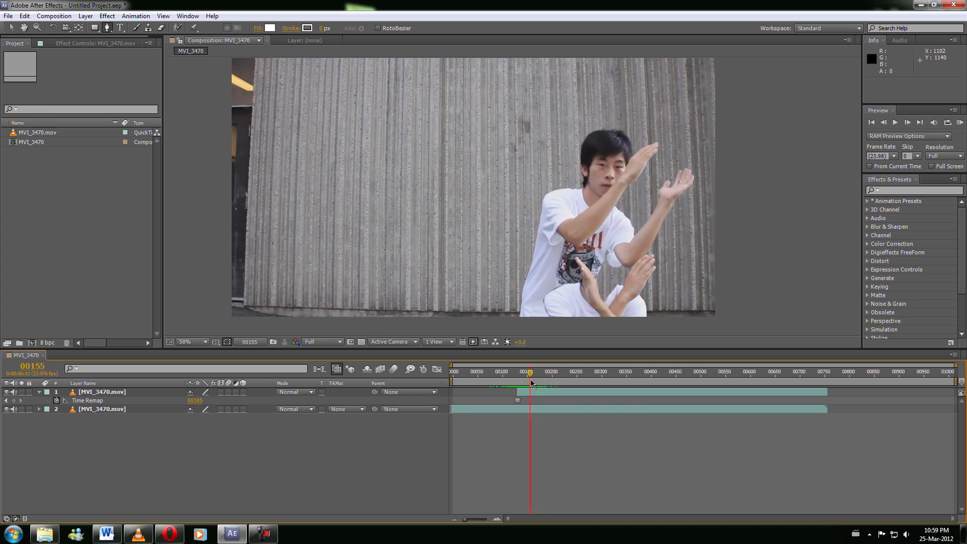
# - Pre-compose the frozen masked top layer, moving all attributes into the new composition
pyautogui.click(99, 395)
pyautogui.click(85, 16)
pyautogui.click(123, 387)
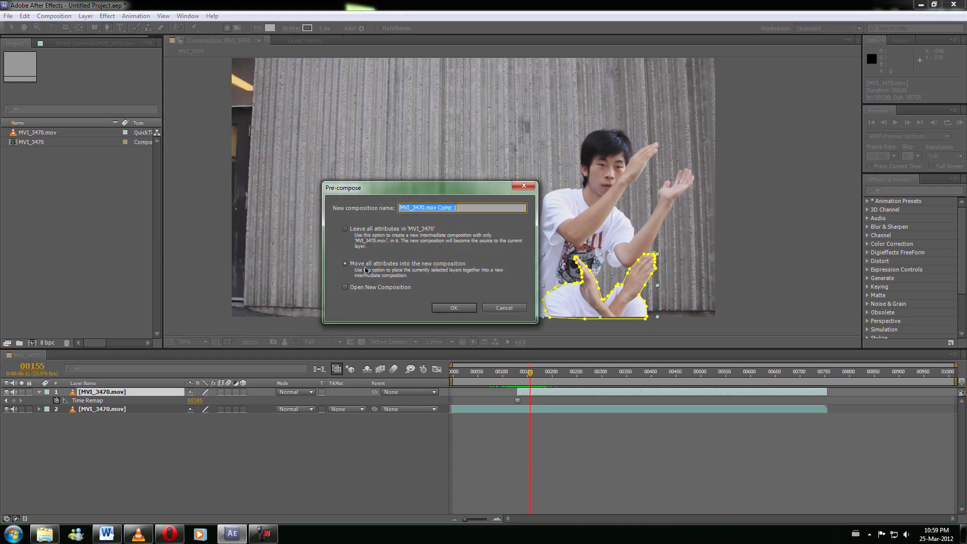
pyautogui.click(445, 313)
# - Search the effects for "turbu" and apply Turbulent Displace to the pre-composed top layer
pyautogui.click(903, 190)
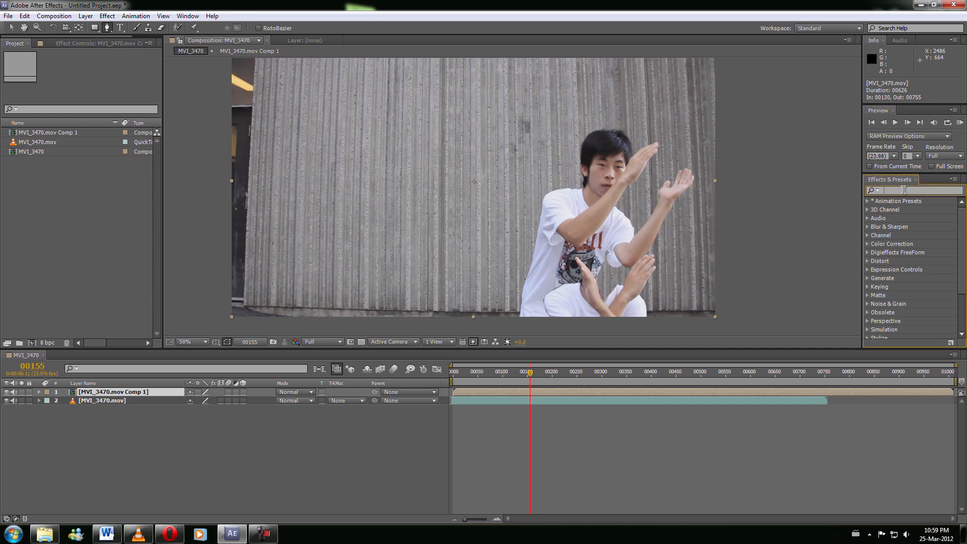
pyautogui.write('tur')
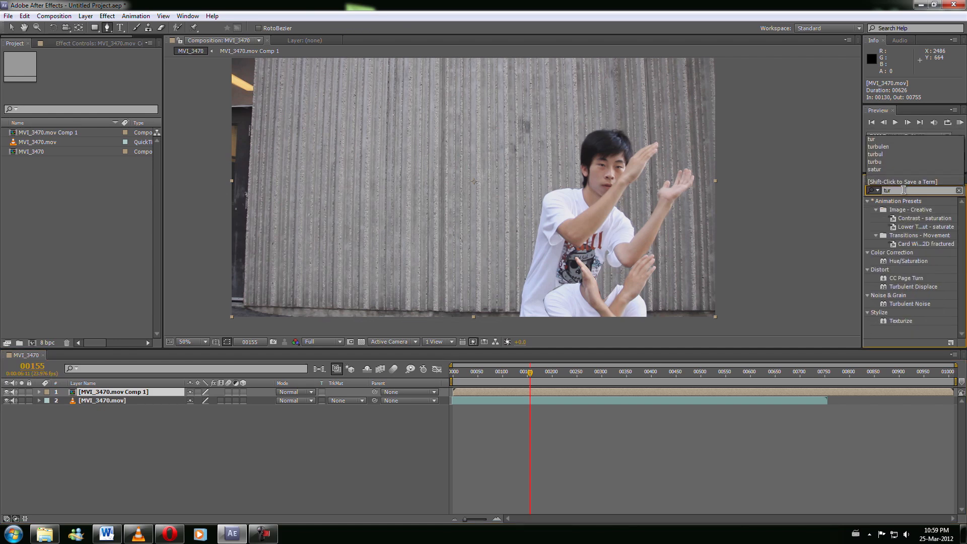
pyautogui.write('bu')
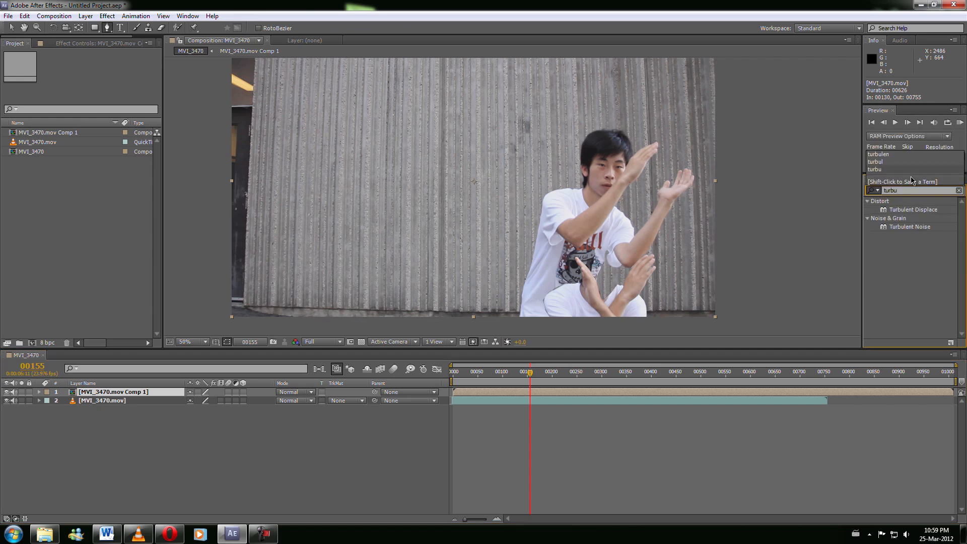
pyautogui.moveTo(915, 211); pyautogui.dragTo(126, 392)
# - Solo the pre-composed cutout layer and set its Turbulent Displace Amount to 4 and Size to 260
pyautogui.scroll(1, 609, 250)
pyautogui.moveTo(610, 250); pyautogui.dragTo(445, 109)
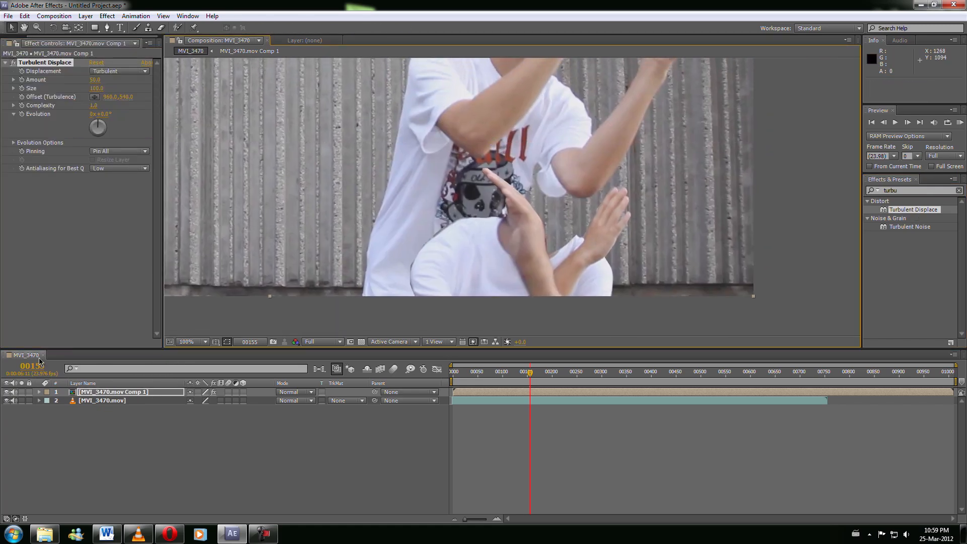
pyautogui.click(21, 392)
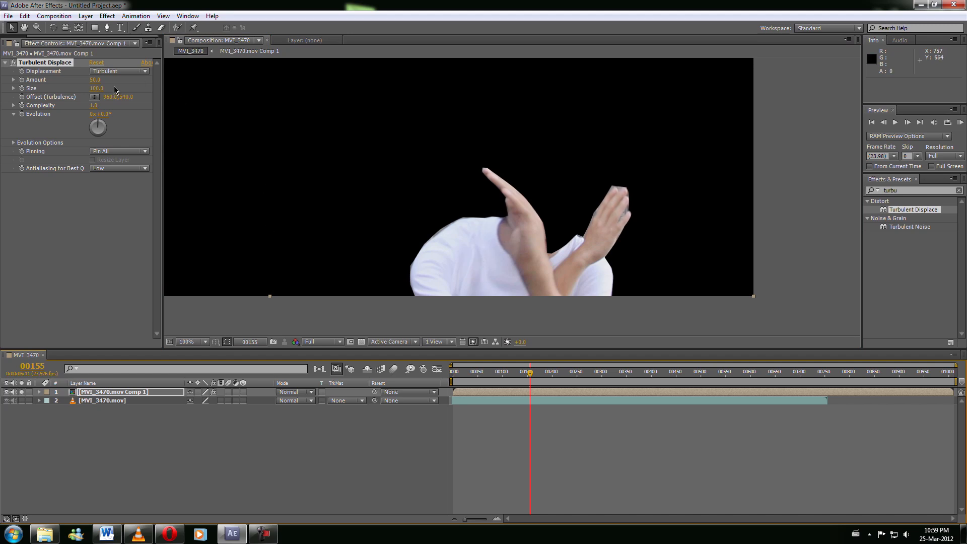
pyautogui.moveTo(94, 80); pyautogui.dragTo(68, 82)
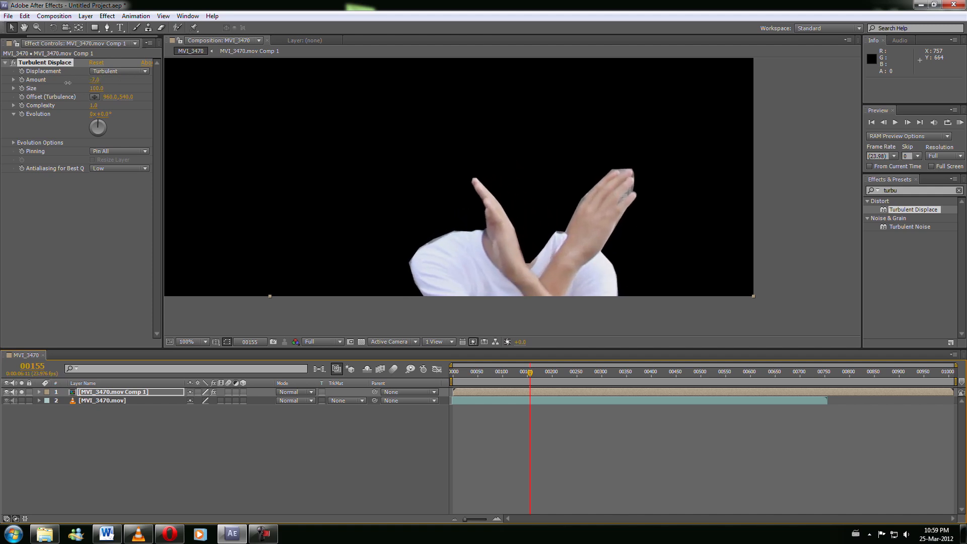
pyautogui.click(99, 80)
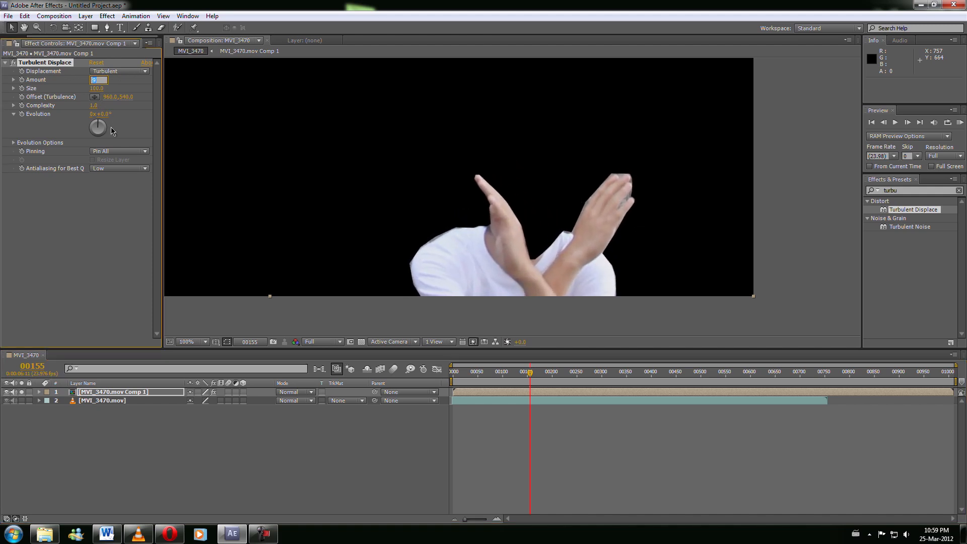
pyautogui.click(103, 169)
pyautogui.click(95, 89)
pyautogui.write('260')
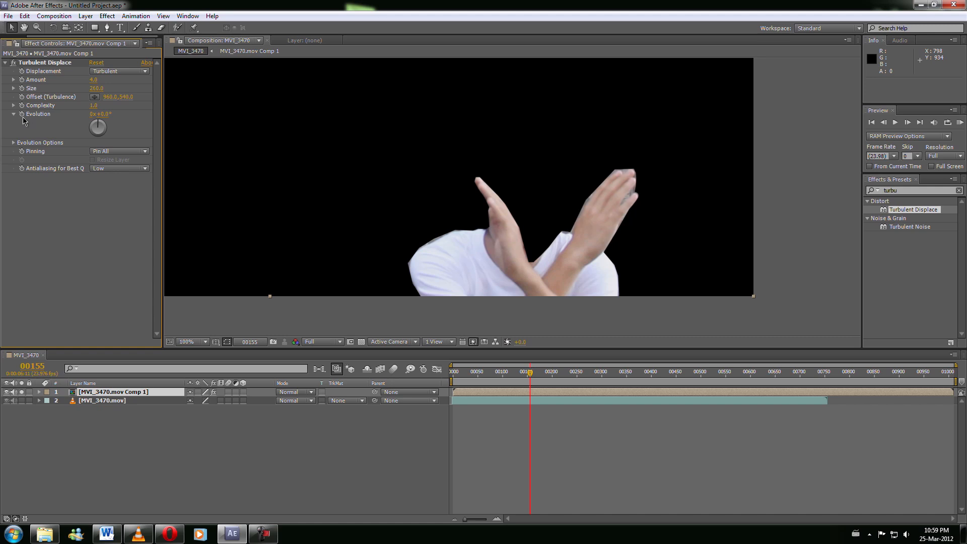
pyautogui.moveTo(105, 114)
pyautogui.mouseDown()
pyautogui.moveTo(287, 104)
pyautogui.moveTo(105, 120)
pyautogui.mouseUp()
pyautogui.click(104, 115)
pyautogui.write('0')
pyautogui.press('Return')
pyautogui.click(22, 115)
pyautogui.moveTo(620, 382); pyautogui.dragTo(682, 379)
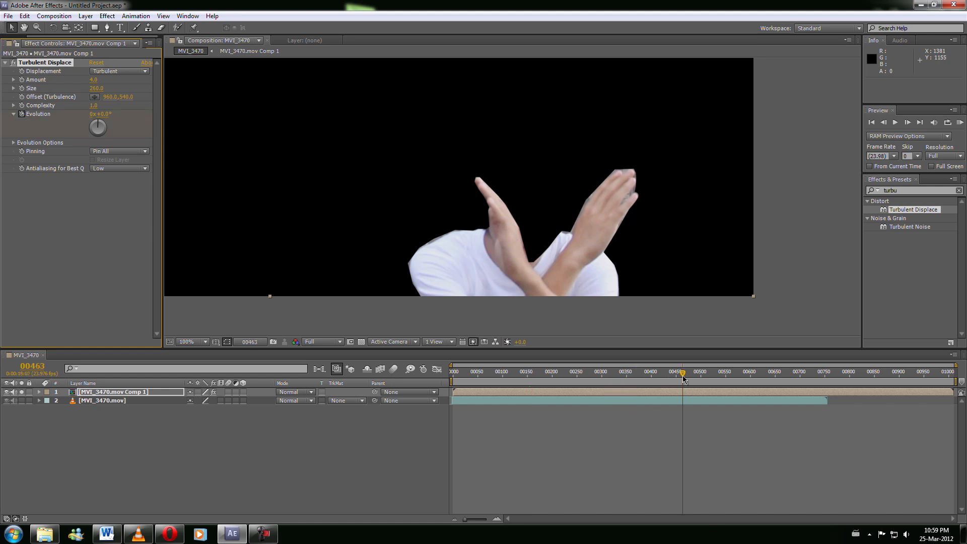
pyautogui.hotkey('ctrl', 'z')
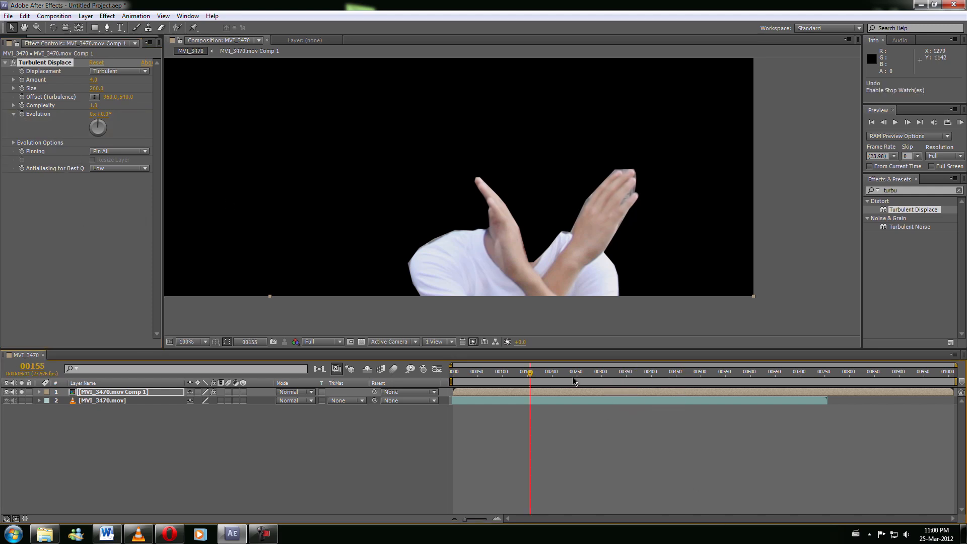
# - Add the expression time*40 to Turbulent Displace's Evolution and scrub ahead to frame 363 to check the distortion
pyautogui.keyDown('alt'); pyautogui.click(22, 114); pyautogui.keyUp('alt')
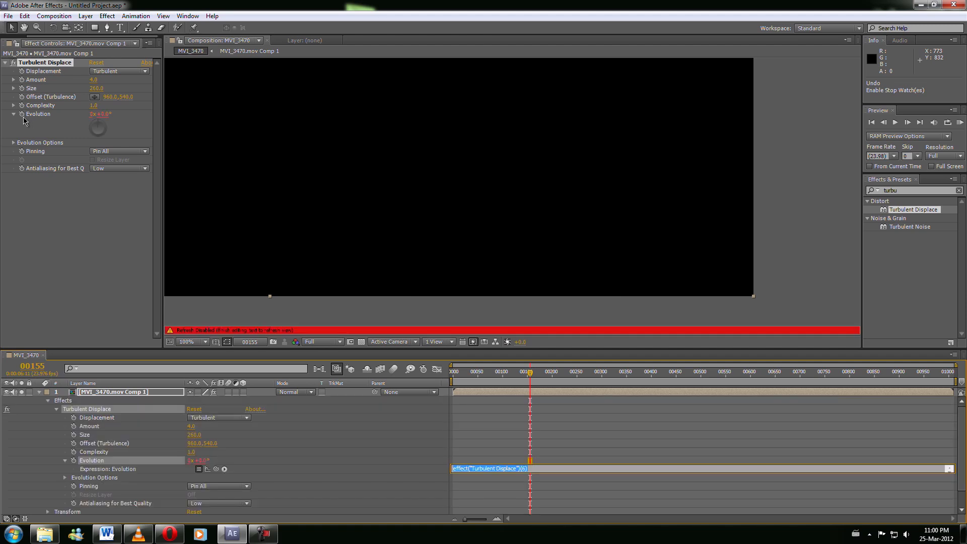
pyautogui.write('time*40')
pyautogui.click(487, 449)
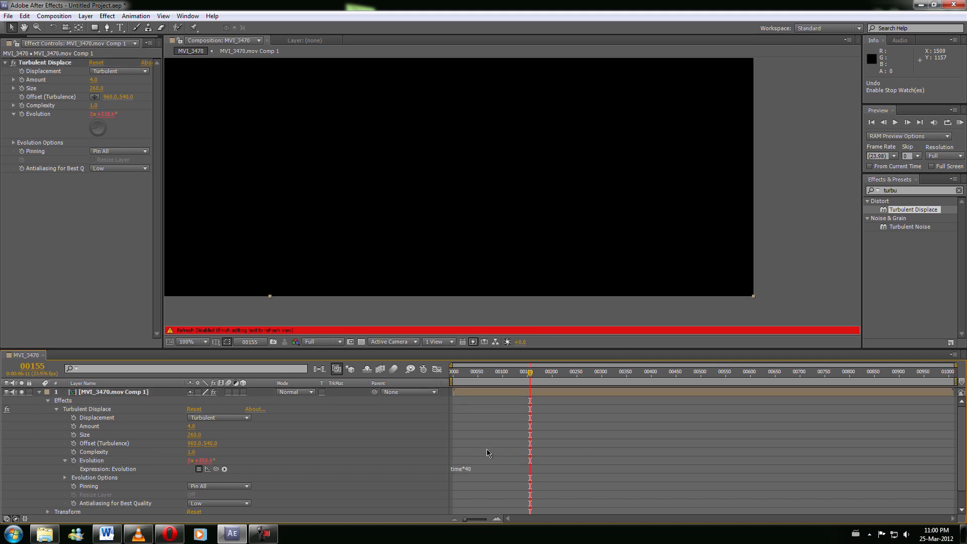
pyautogui.moveTo(530, 374); pyautogui.dragTo(571, 385)
pyautogui.click(469, 469)
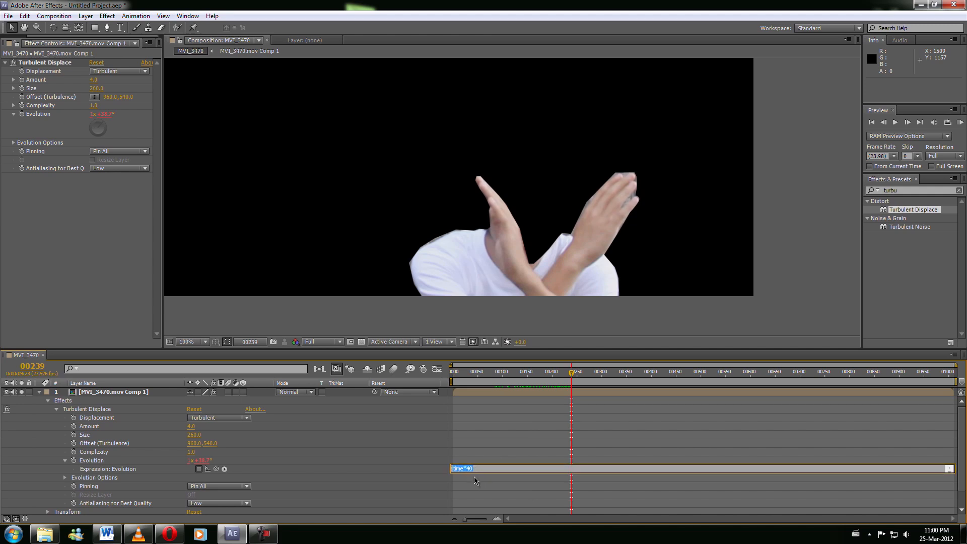
pyautogui.click(476, 482)
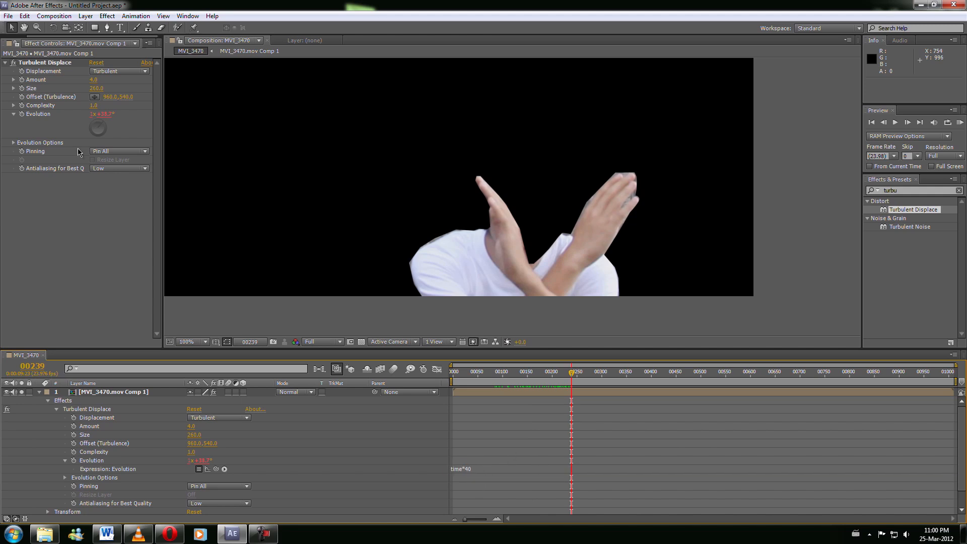
pyautogui.moveTo(574, 376); pyautogui.dragTo(633, 378)
# - Unsolo the pre-composed layer, collapse its properties, and scrub from frame 122 to 169 to check the overlay against the moving clip
pyautogui.click(22, 392)
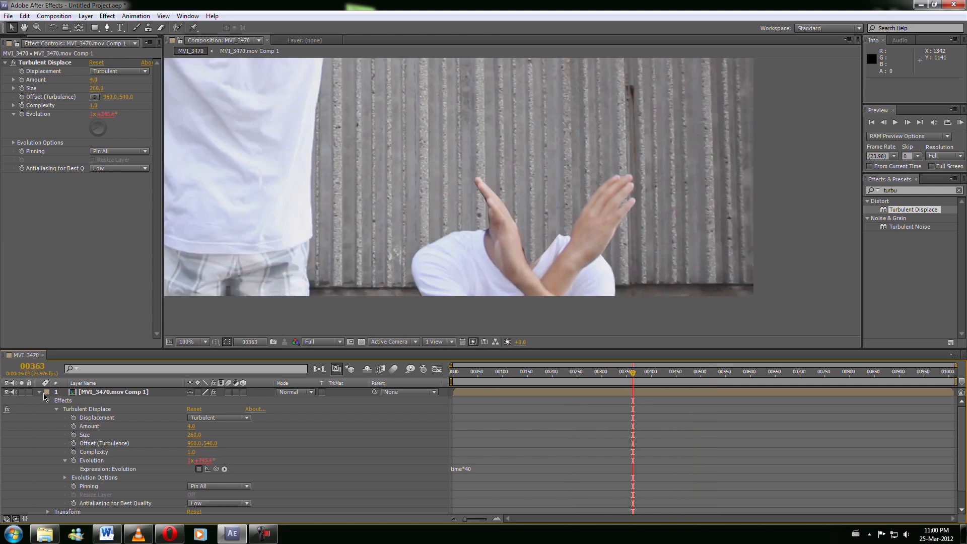
pyautogui.click(40, 392)
pyautogui.scroll(-1, 491, 238)
pyautogui.click(513, 373)
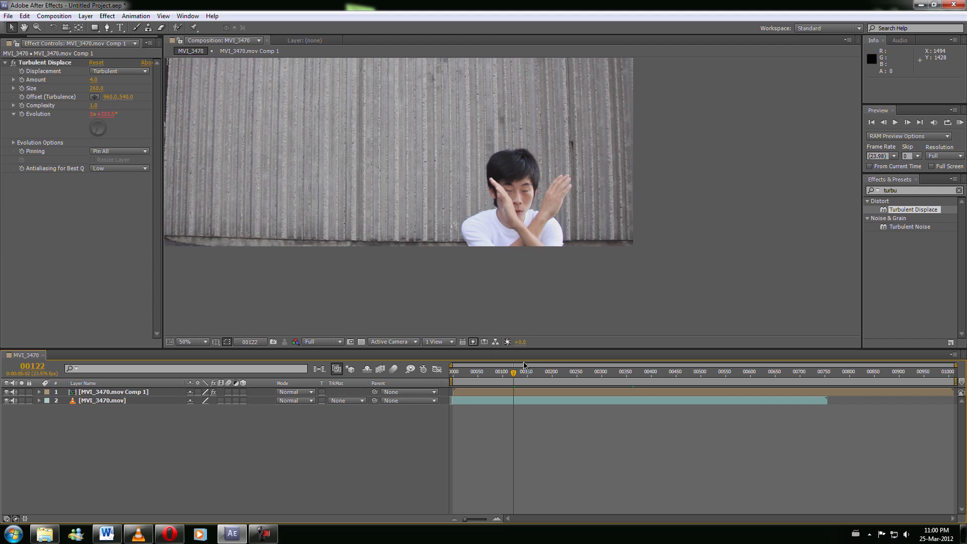
pyautogui.moveTo(513, 373); pyautogui.dragTo(537, 371)
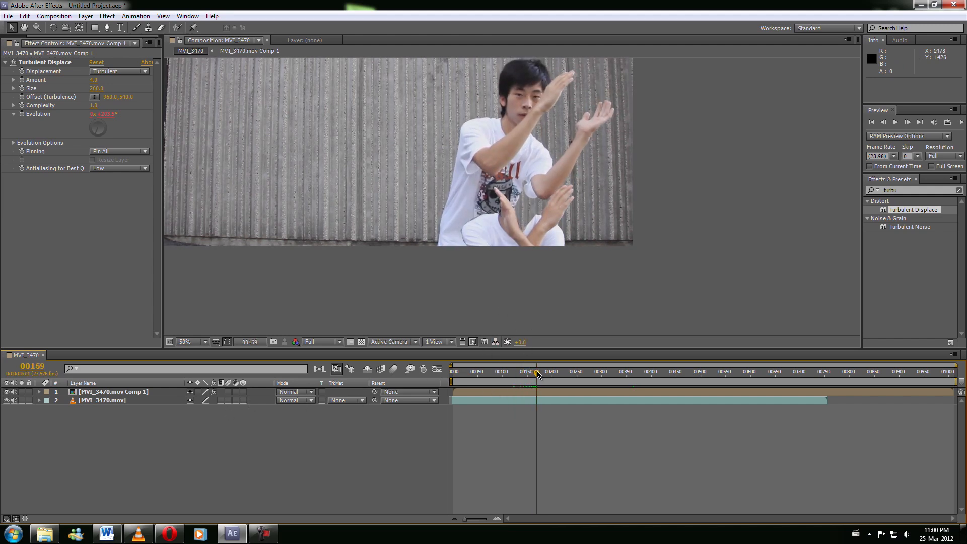
pyautogui.press('h')
pyautogui.moveTo(468, 132); pyautogui.dragTo(520, 208)
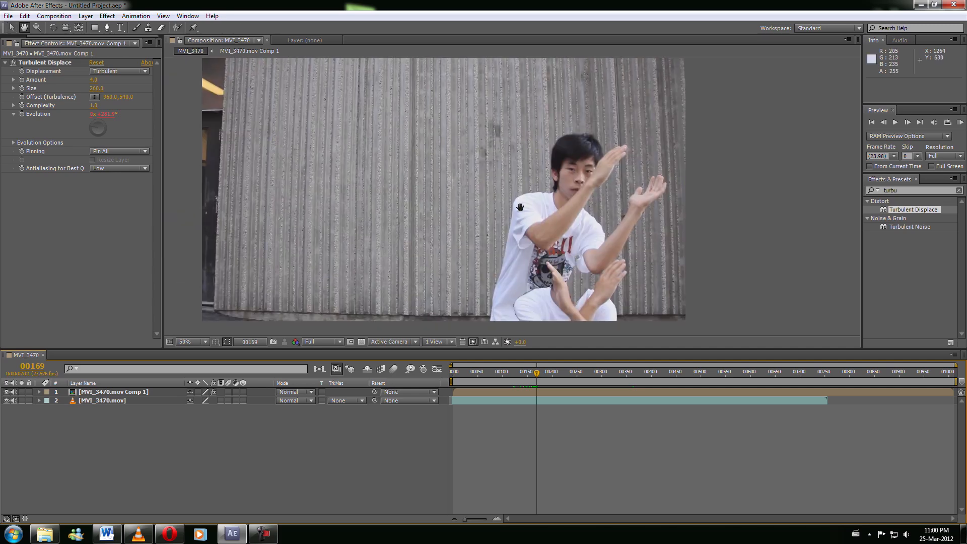
pyautogui.press('v')
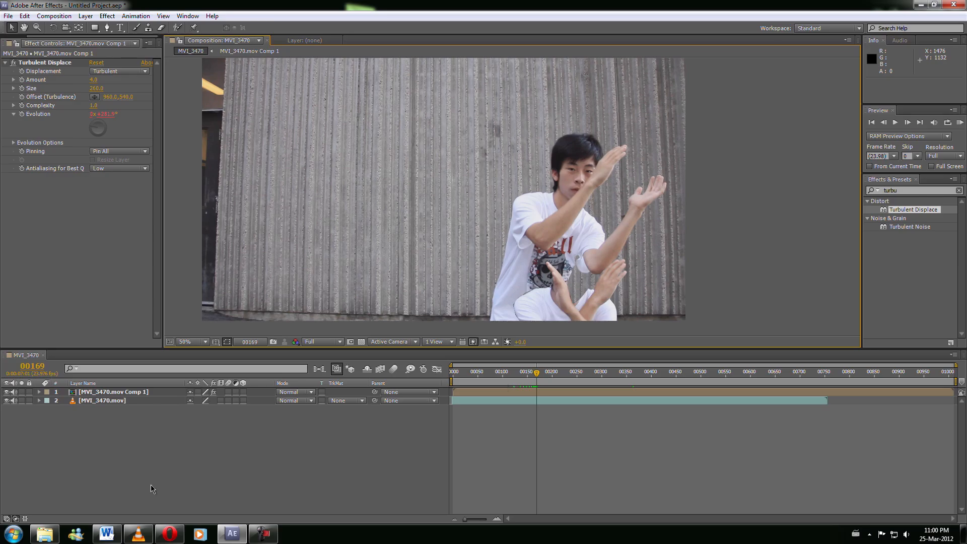
# - Switch to VLC media player, play the reference video Rotobrush Test.mp4 to examine the clone trail, pause it, and close the player
pyautogui.click(138, 532)
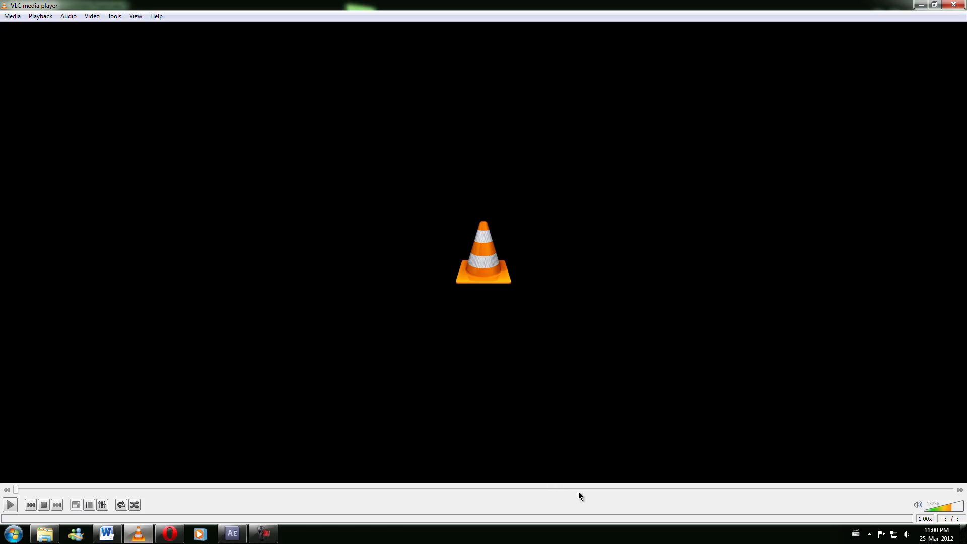
pyautogui.click(15, 507)
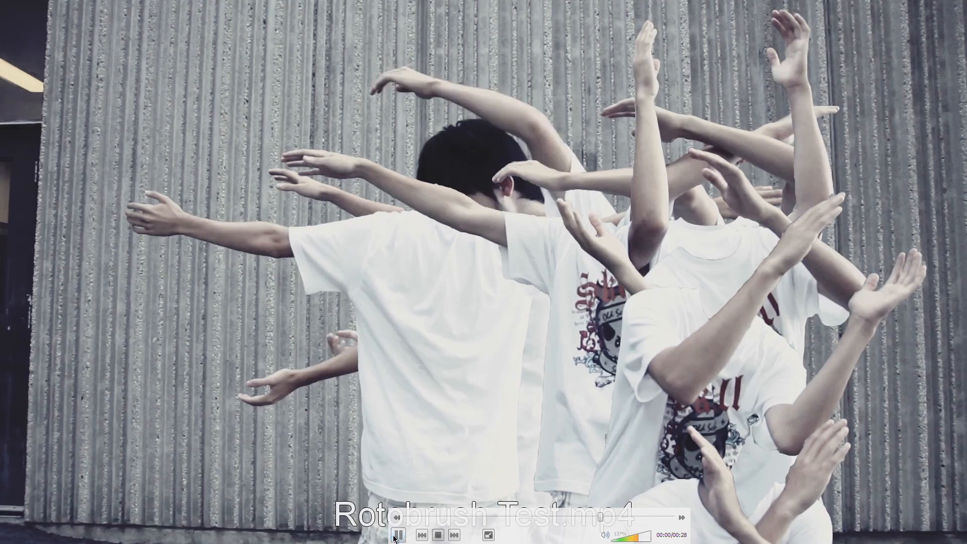
pyautogui.click(397, 536)
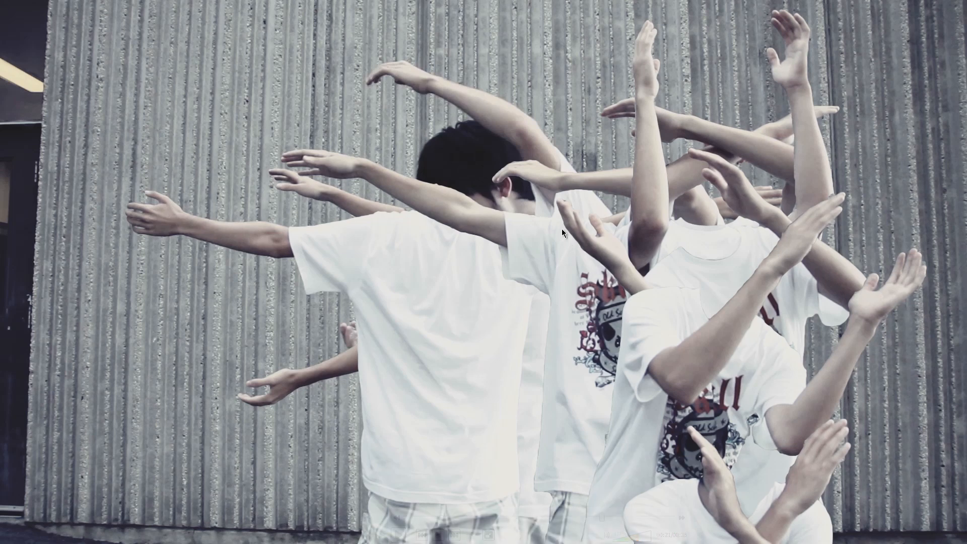
pyautogui.doubleClick(598, 248)
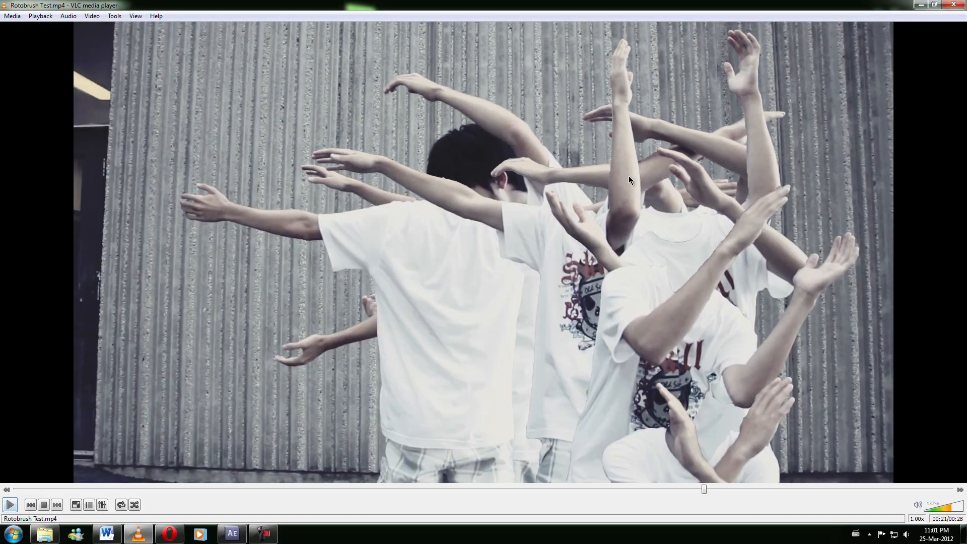
pyautogui.click(963, 4)
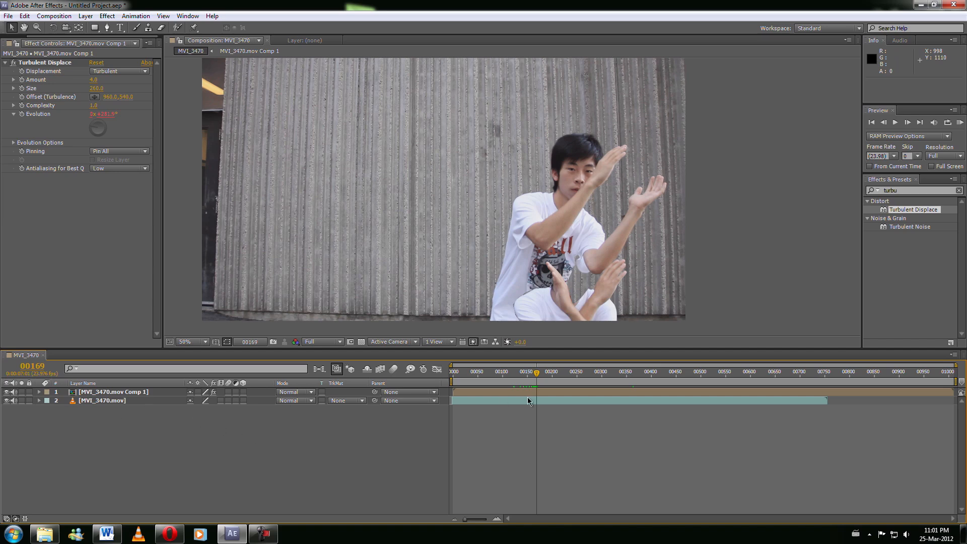
# - Duplicate the moving clip's layer at frame 0 and apply Freeze Frame to the bottom copy
pyautogui.click(116, 402)
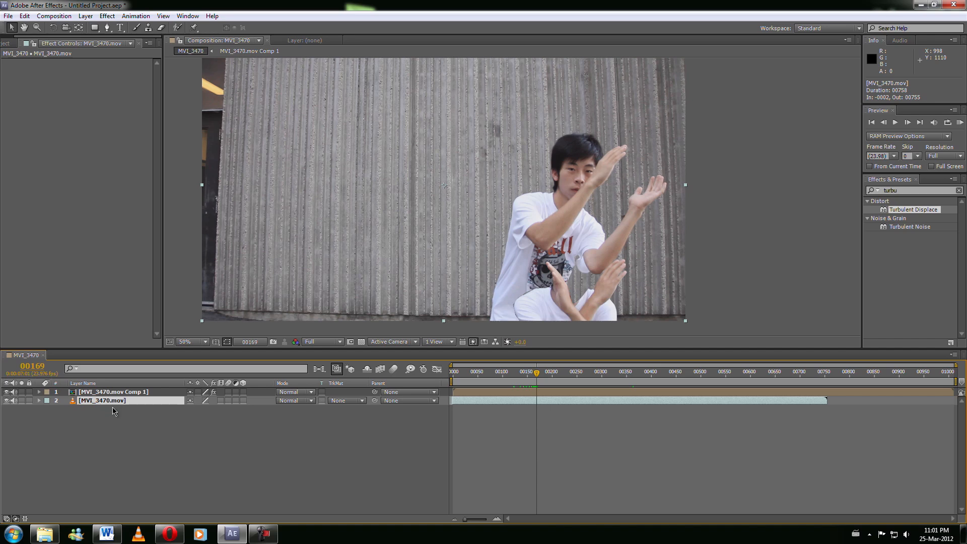
pyautogui.moveTo(462, 373); pyautogui.dragTo(452, 373)
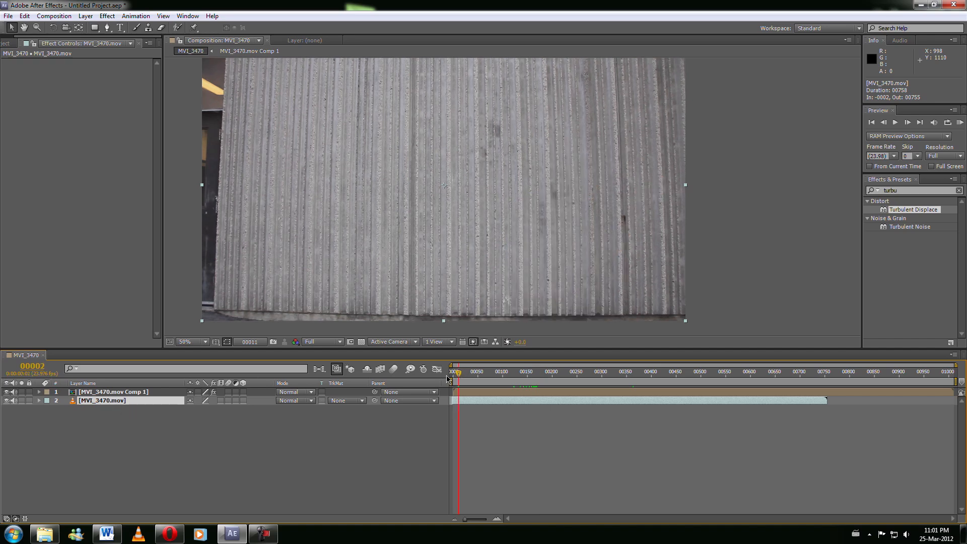
pyautogui.hotkey('ctrl', 'd')
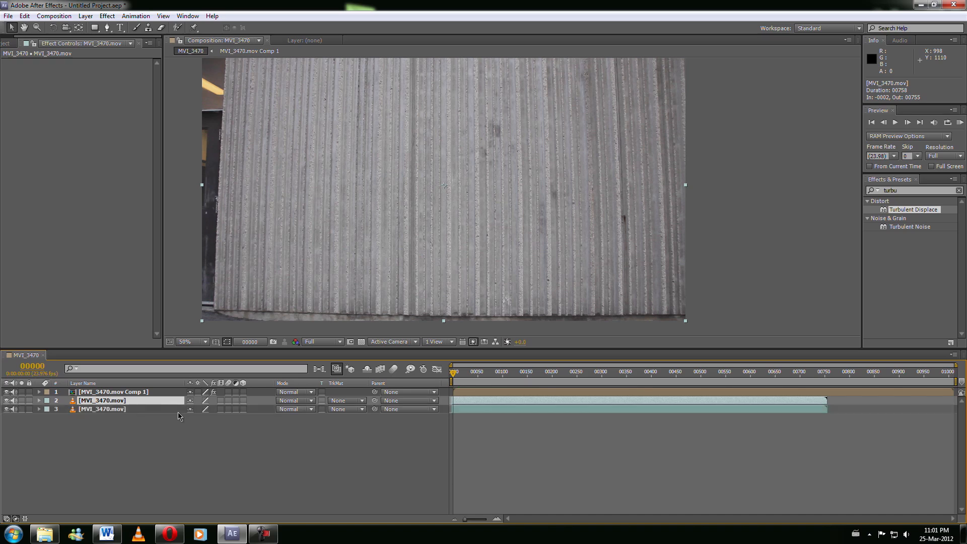
pyautogui.rightClick(461, 400)
pyautogui.click(458, 409)
pyautogui.rightClick(457, 409)
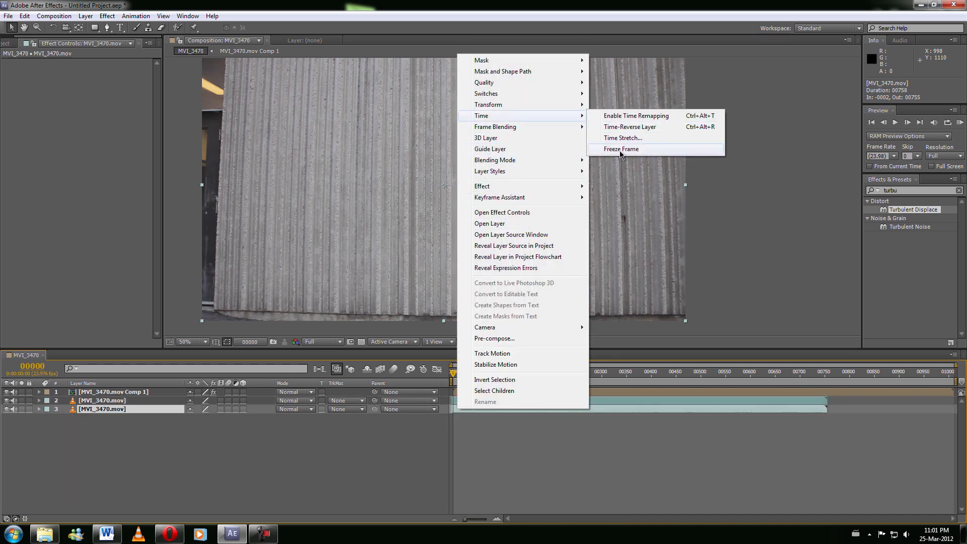
pyautogui.click(625, 149)
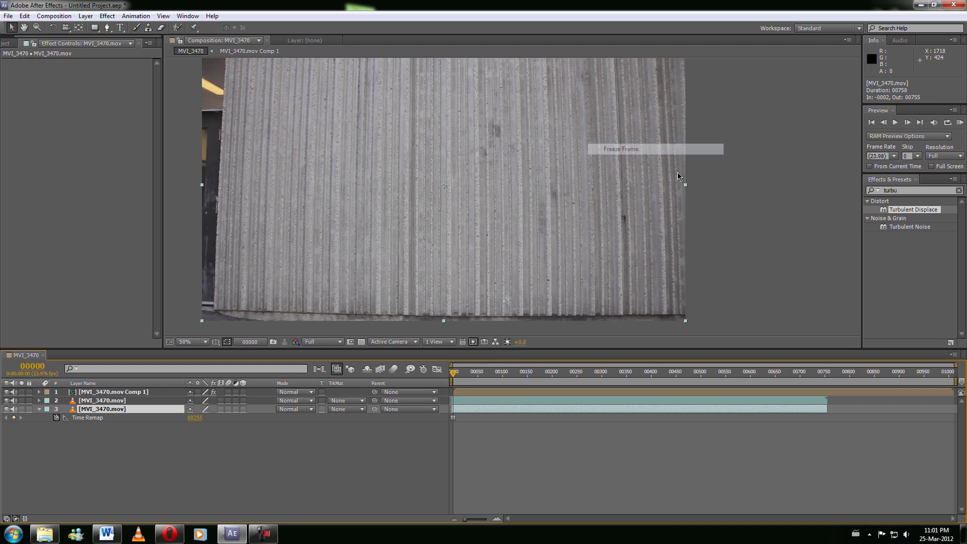
# - Check the frozen bottom layer soloed while scrubbing, unsolo it, and rename it BG
pyautogui.click(22, 410)
pyautogui.moveTo(454, 375); pyautogui.dragTo(523, 383)
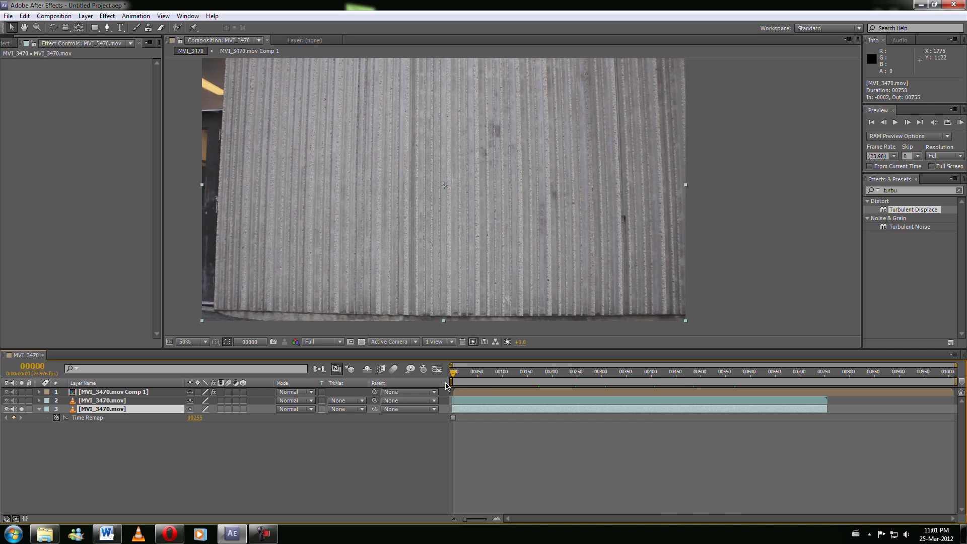
pyautogui.click(22, 409)
pyautogui.press('Return')
pyautogui.write('BG')
pyautogui.click(120, 437)
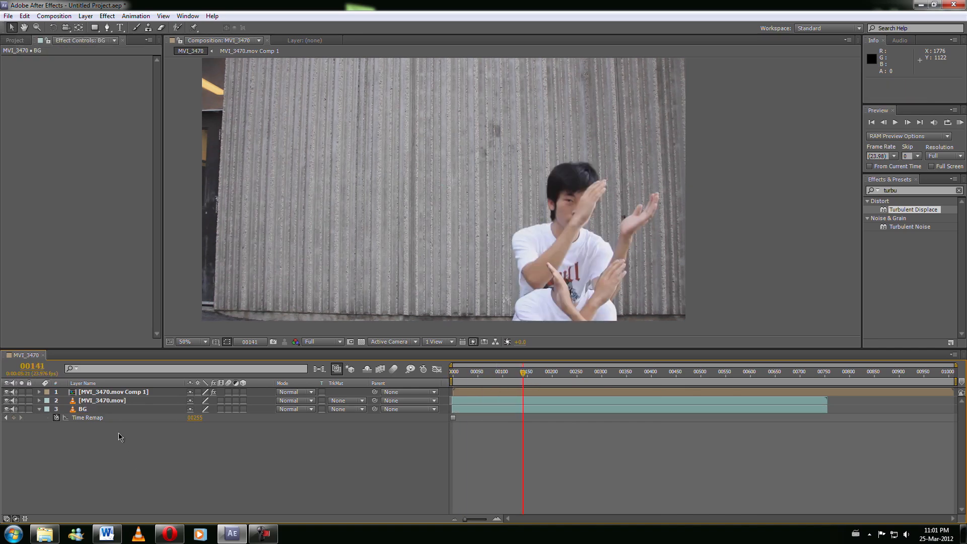
# - Hide the pre-composed layer, preview the moving clip up to frame 54, and open that clip in its own Layer view
pyautogui.click(112, 402)
pyautogui.moveTo(470, 371); pyautogui.dragTo(465, 378)
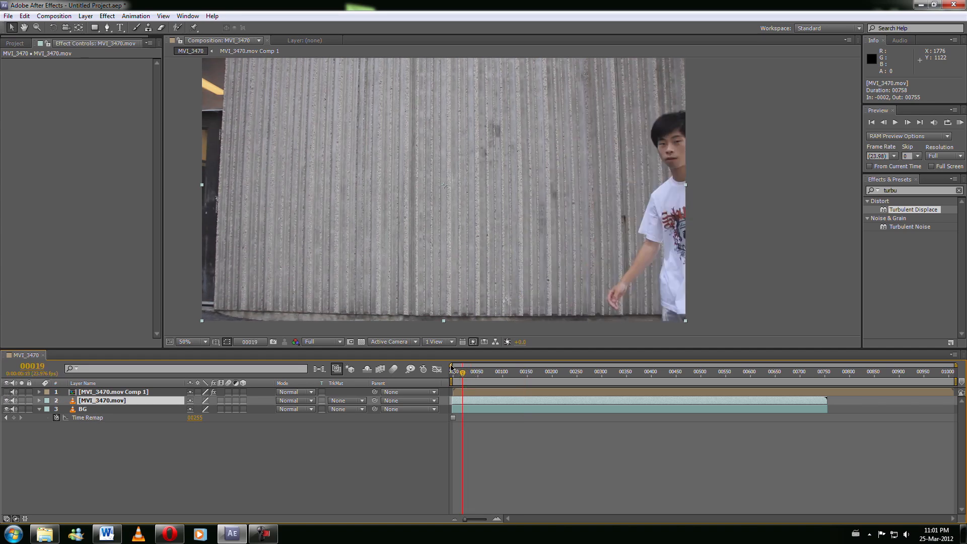
pyautogui.press('space')
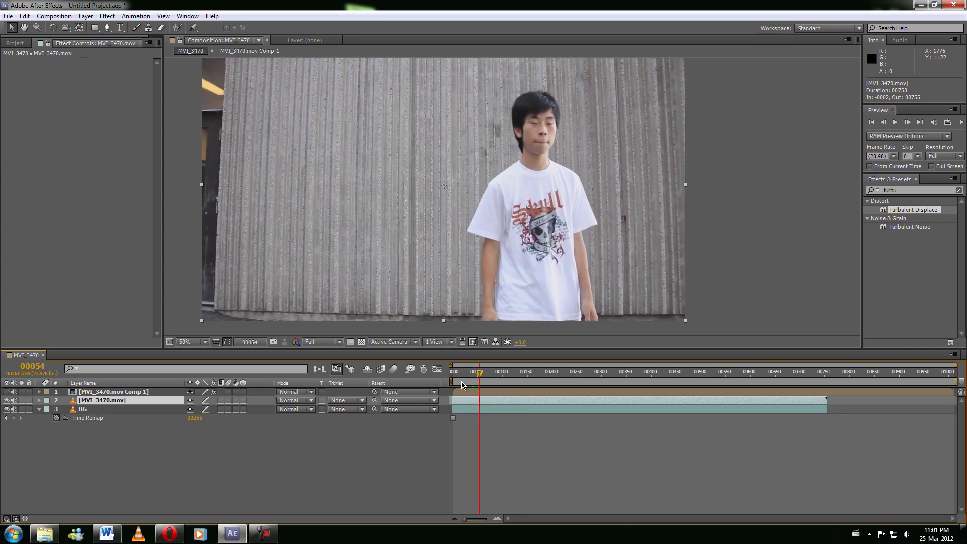
pyautogui.doubleClick(150, 401)
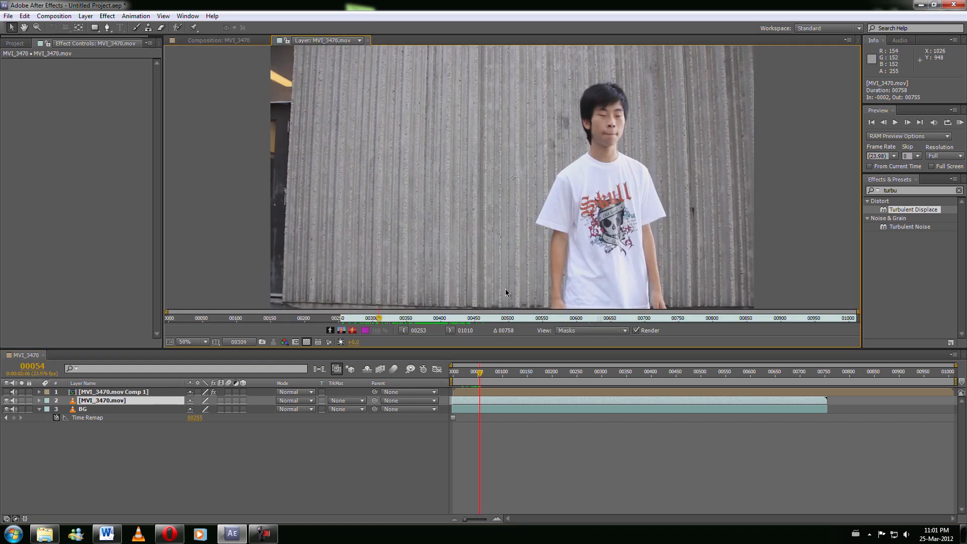
# - Move to frame 77 and mark the man's head and shirt as foreground with Roto Brush strokes
pyautogui.moveTo(489, 375)
pyautogui.mouseDown()
pyautogui.moveTo(508, 377)
pyautogui.moveTo(491, 377)
pyautogui.mouseUp()
pyautogui.click(178, 29)
pyautogui.moveTo(624, 146)
pyautogui.mouseDown()
pyautogui.moveTo(621, 110)
pyautogui.moveTo(624, 142)
pyautogui.moveTo(578, 201)
pyautogui.moveTo(570, 282)
pyautogui.moveTo(583, 301)
pyautogui.moveTo(650, 298)
pyautogui.moveTo(662, 263)
pyautogui.moveTo(642, 209)
pyautogui.moveTo(657, 192)
pyautogui.moveTo(639, 210)
pyautogui.moveTo(630, 167)
pyautogui.moveTo(649, 177)
pyautogui.moveTo(630, 155)
pyautogui.mouseUp()
pyautogui.moveTo(624, 228)
pyautogui.mouseDown()
pyautogui.moveTo(612, 207)
pyautogui.moveTo(616, 230)
pyautogui.moveTo(636, 247)
pyautogui.moveTo(647, 238)
pyautogui.mouseUp()
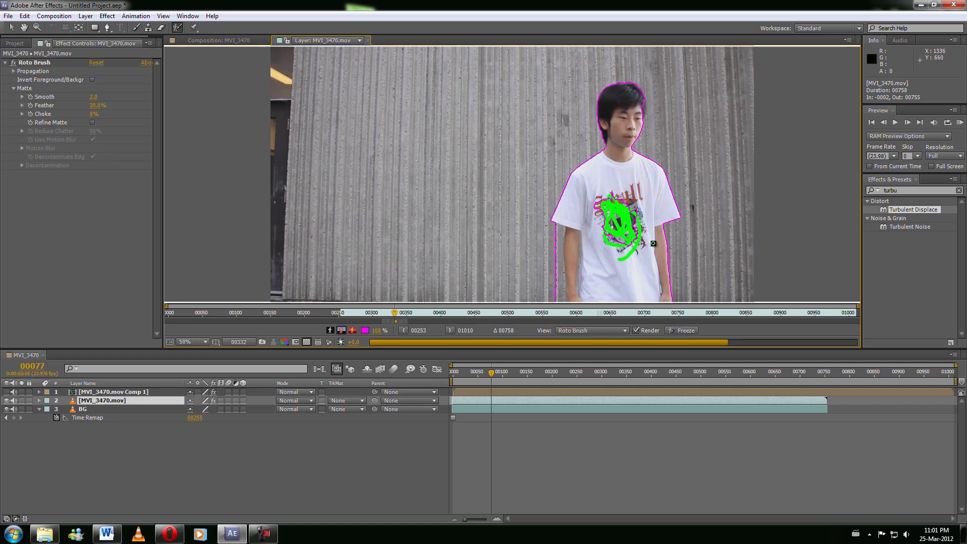
# - Check the head outline up close and subtract the strip of wall outside the upper arm on the door side
pyautogui.scroll(2, 641, 112)
pyautogui.press('space')
pyautogui.moveTo(641, 112); pyautogui.dragTo(292, 279)
pyautogui.moveTo(696, 79)
pyautogui.mouseDown()
pyautogui.moveTo(597, 146)
pyautogui.moveTo(585, 130)
pyautogui.moveTo(587, 181)
pyautogui.mouseUp()
pyautogui.press('space')
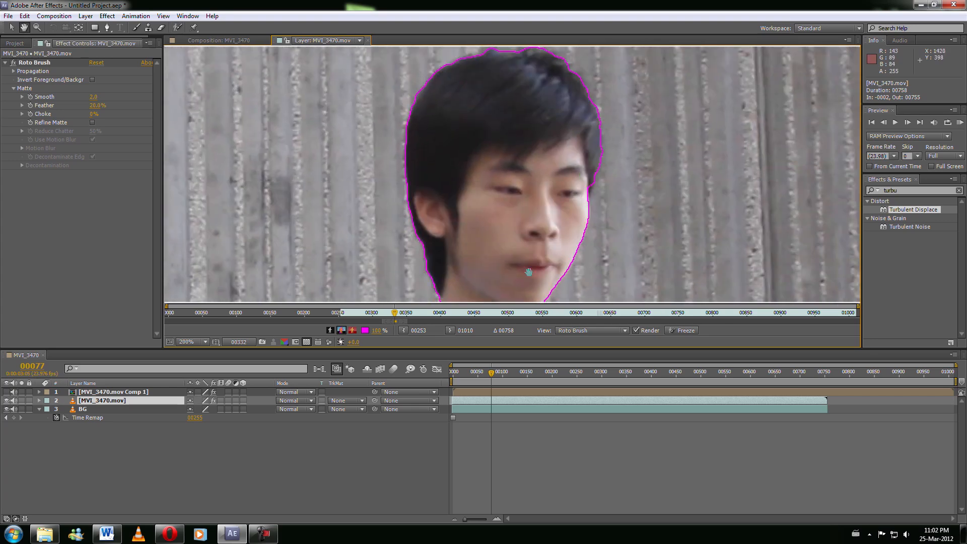
pyautogui.moveTo(535, 269); pyautogui.dragTo(752, 37)
pyautogui.moveTo(616, 212); pyautogui.dragTo(697, 23)
pyautogui.moveTo(580, 194)
pyautogui.mouseDown()
pyautogui.moveTo(602, 119)
pyautogui.moveTo(581, 184)
pyautogui.moveTo(575, 286)
pyautogui.mouseUp()
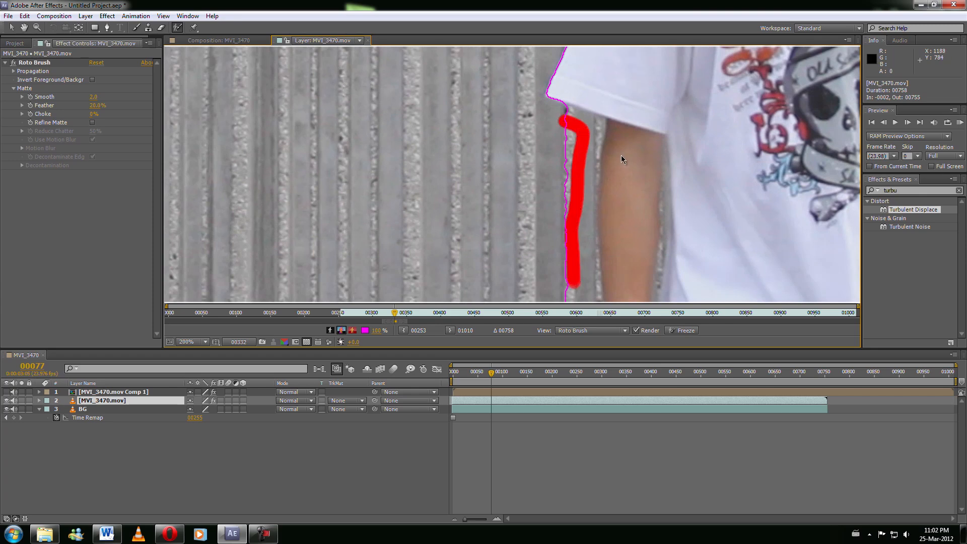
# - Subtract the remaining wall outside that arm's forearm and hand from the Roto Brush selection
pyautogui.press('space')
pyautogui.moveTo(628, 174); pyautogui.dragTo(637, 49)
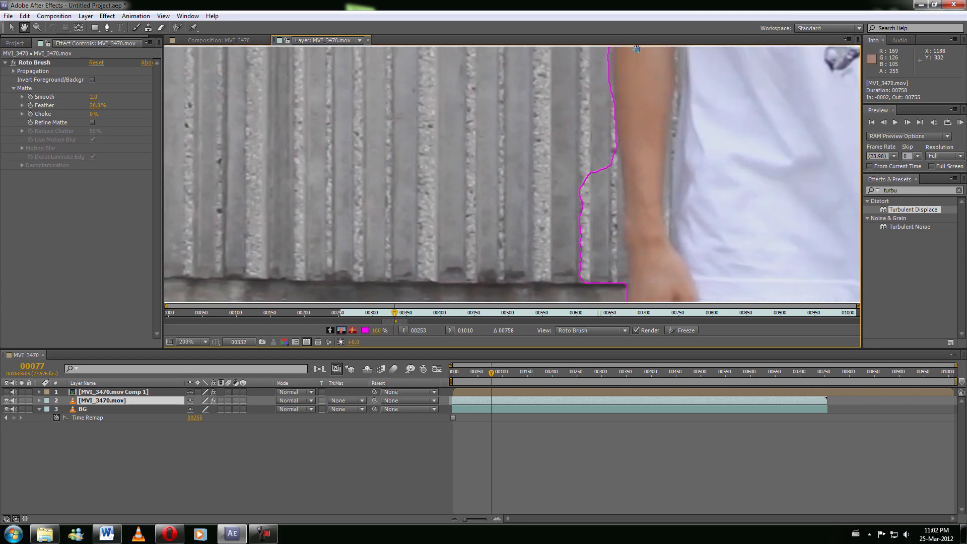
pyautogui.moveTo(611, 155)
pyautogui.mouseDown()
pyautogui.moveTo(606, 276)
pyautogui.moveTo(615, 262)
pyautogui.mouseUp()
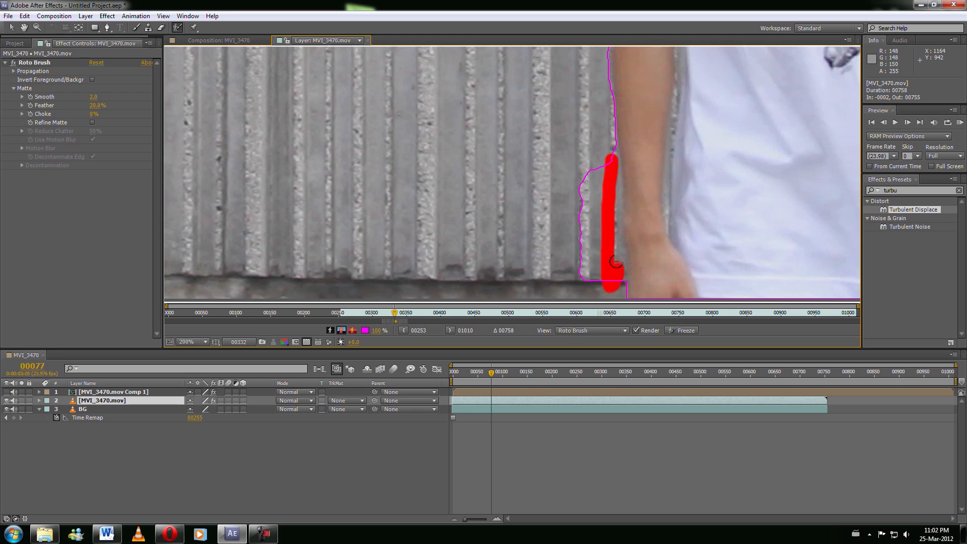
pyautogui.press(',')
pyautogui.press(',')
pyautogui.press('space')
pyautogui.moveTo(685, 161); pyautogui.dragTo(621, 244)
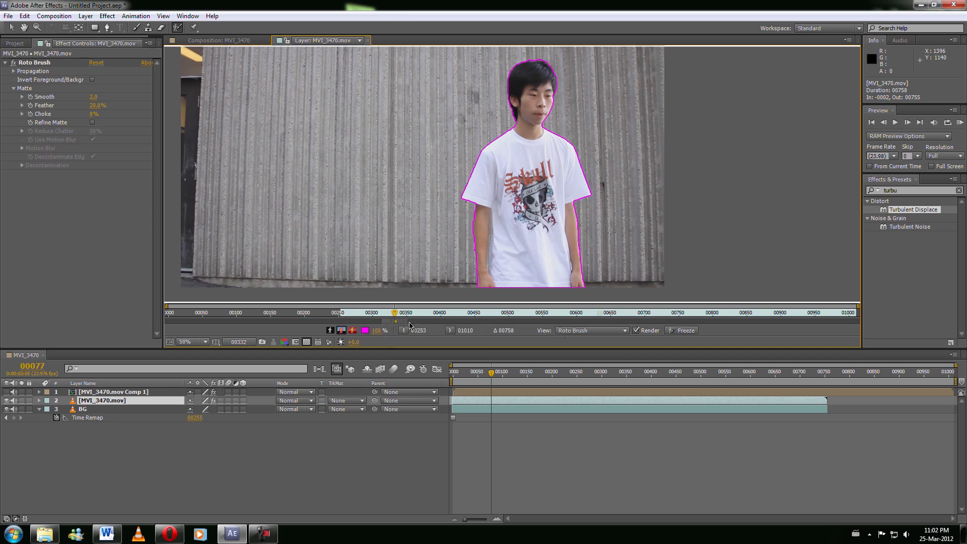
# - Extend the Roto Brush span in both directions across the clip and propagate the outline to frame 338
pyautogui.moveTo(382, 322); pyautogui.dragTo(345, 324)
pyautogui.moveTo(421, 321); pyautogui.dragTo(850, 322)
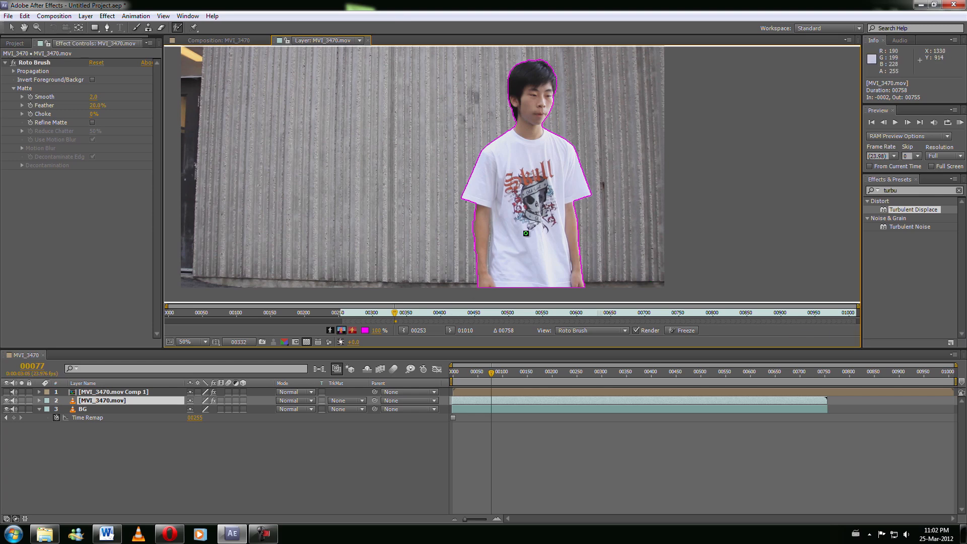
pyautogui.press('space')
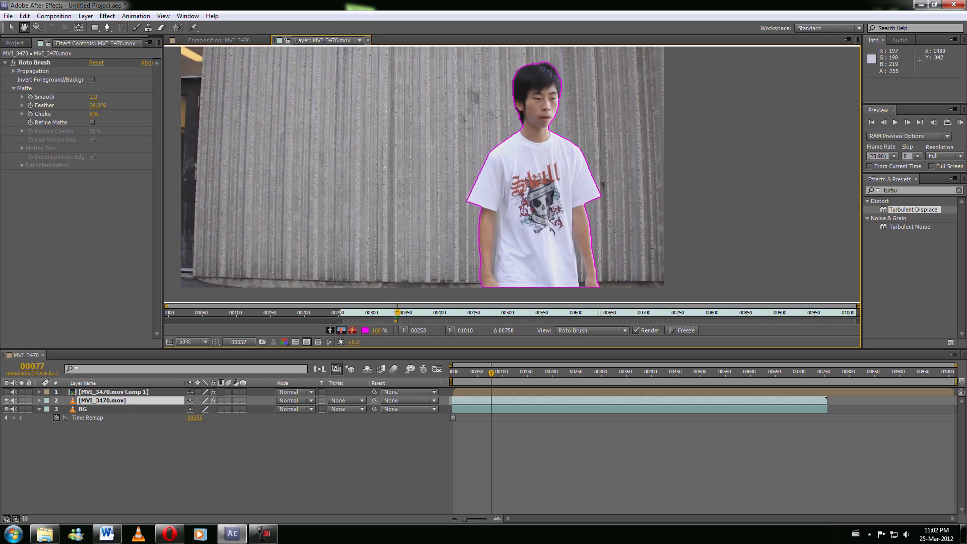
pyautogui.press('space')
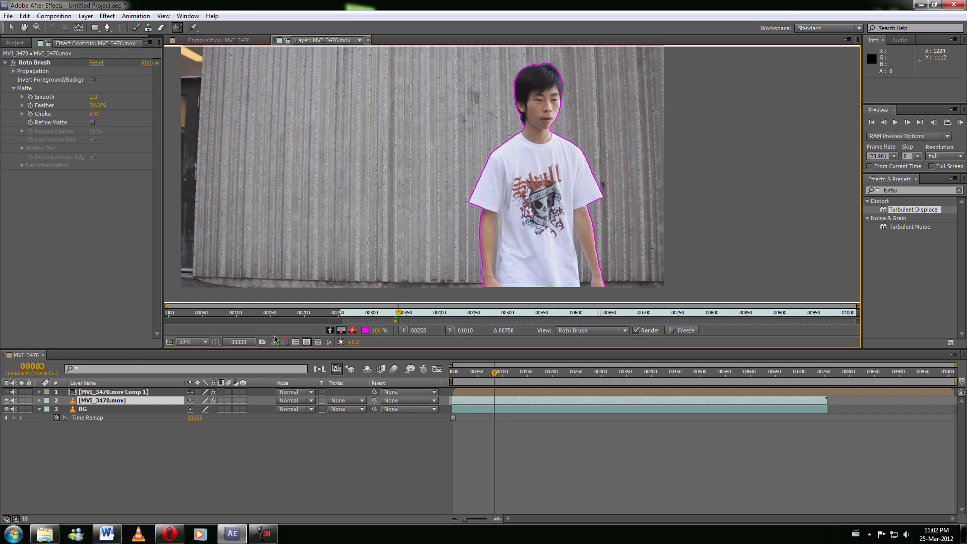
# - Turn on the red alpha overlay and subtract the wall gap between the shirt and the arm farther from the door
pyautogui.click(352, 332)
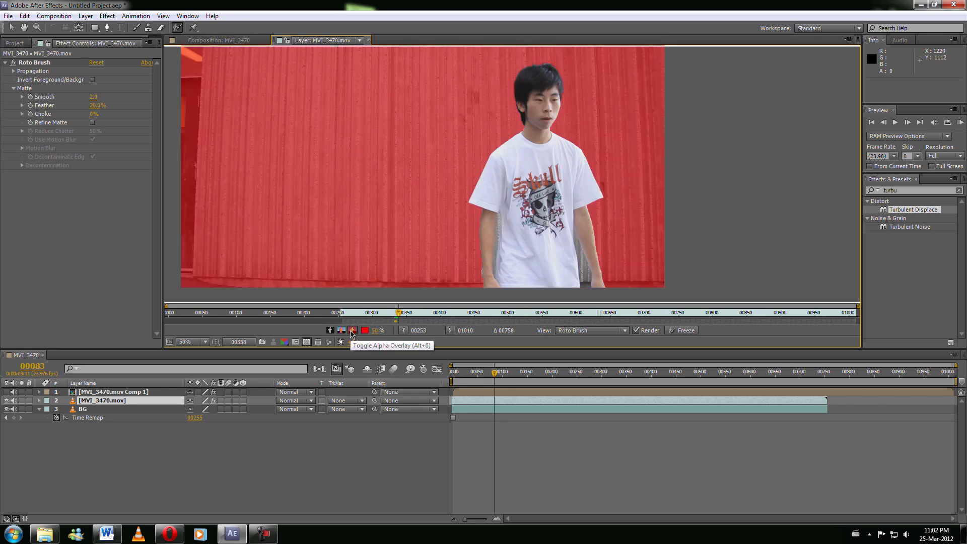
pyautogui.scroll(1, 602, 208)
pyautogui.press('space')
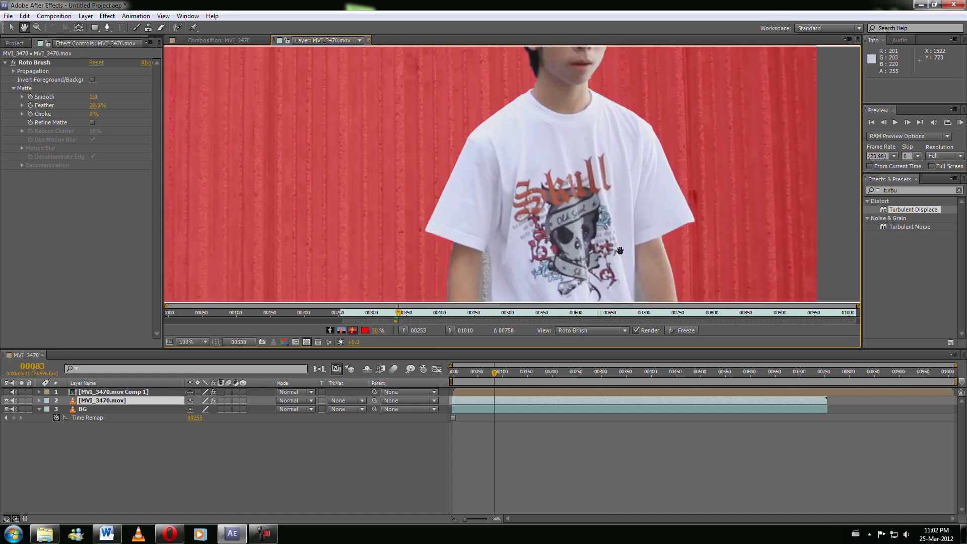
pyautogui.moveTo(621, 251); pyautogui.dragTo(518, 81)
pyautogui.press('space')
pyautogui.moveTo(550, 174)
pyautogui.mouseDown()
pyautogui.moveTo(522, 192)
pyautogui.moveTo(528, 164)
pyautogui.mouseUp()
pyautogui.scroll(1, 532, 180)
pyautogui.press('space')
pyautogui.moveTo(513, 122)
pyautogui.mouseDown()
pyautogui.moveTo(551, 300)
pyautogui.moveTo(554, 291)
pyautogui.mouseUp()
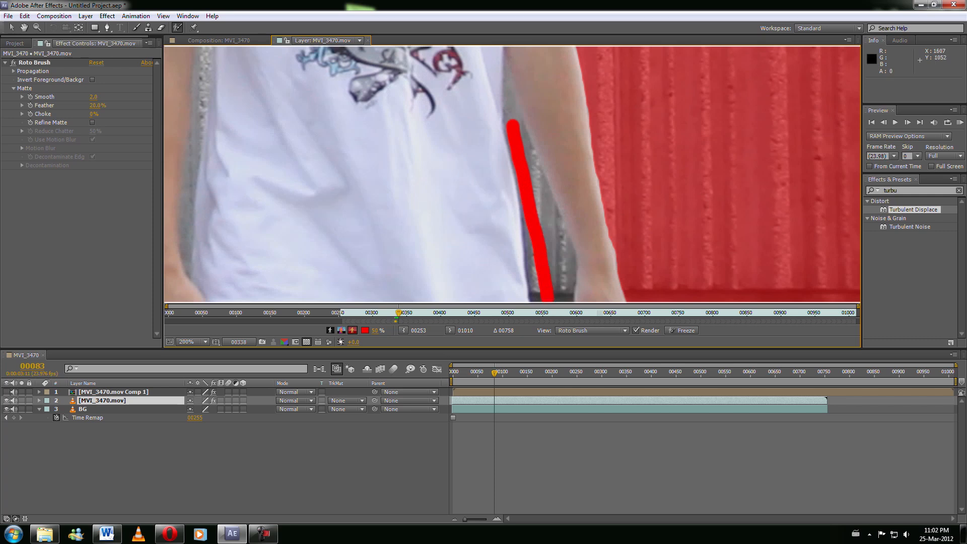
# - Restore that arm with a foreground stroke and subtract more of the gap up toward the armpit
pyautogui.scroll(-1, 579, 156)
pyautogui.moveTo(525, 90); pyautogui.dragTo(554, 243)
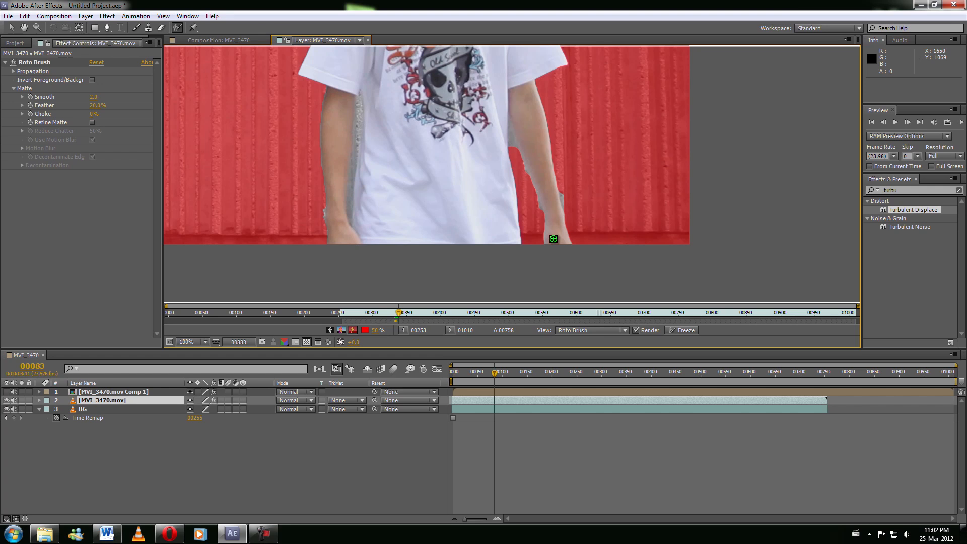
pyautogui.scroll(1, 567, 200)
pyautogui.press('space')
pyautogui.moveTo(592, 214)
pyautogui.mouseDown()
pyautogui.moveTo(559, 175)
pyautogui.moveTo(579, 177)
pyautogui.moveTo(587, 193)
pyautogui.mouseUp()
pyautogui.press('space')
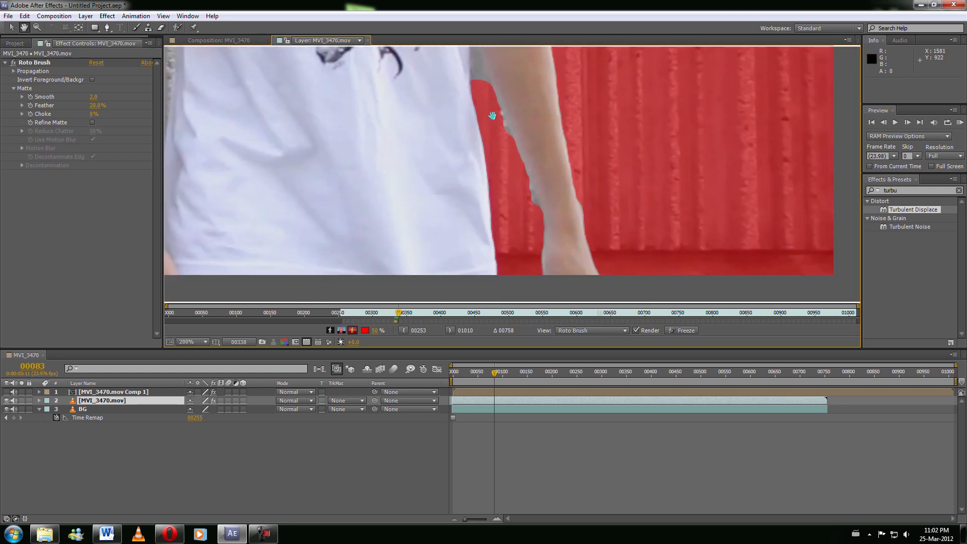
pyautogui.moveTo(492, 117); pyautogui.dragTo(507, 199)
pyautogui.moveTo(495, 166); pyautogui.dragTo(494, 152)
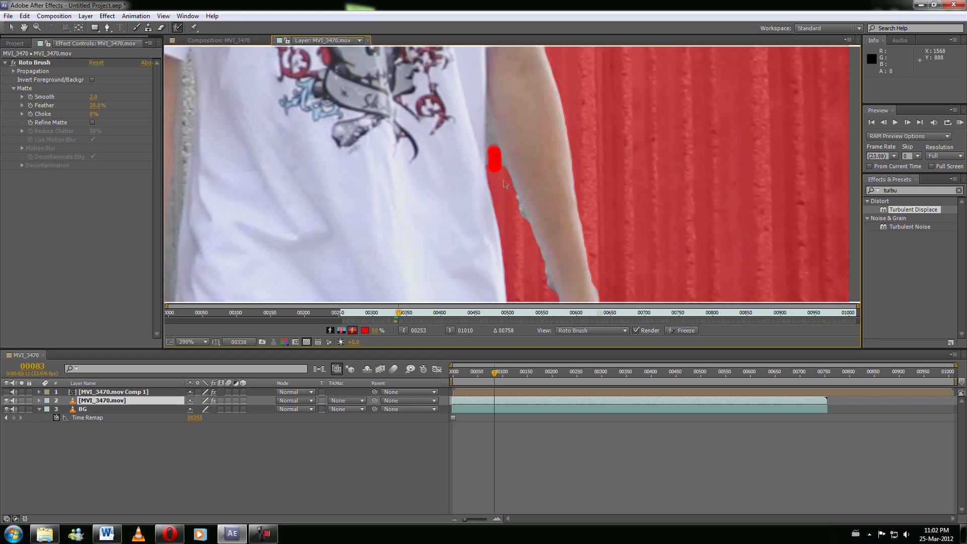
# - Advance the Roto Brush to frame 342 and correct the swinging arm with foreground and background strokes
pyautogui.scroll(-1, 560, 166)
pyautogui.press('pagedown')
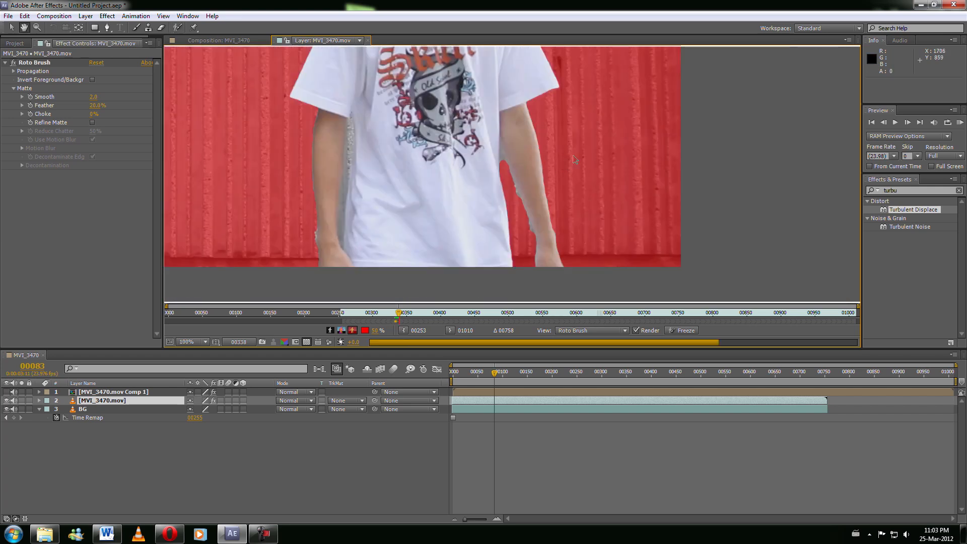
pyautogui.press('pagedown')
pyautogui.press('pagedown')
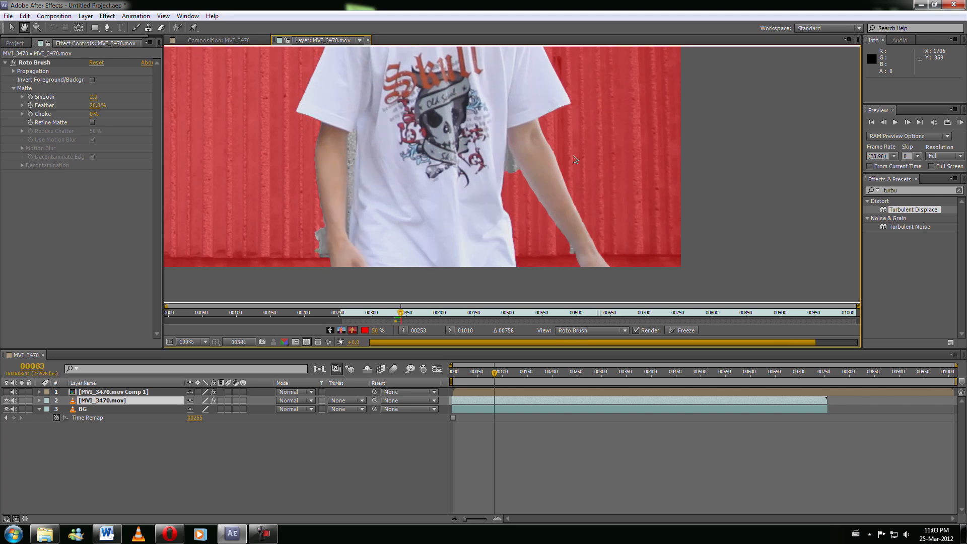
pyautogui.press('pagedown')
pyautogui.hotkey('alt', 'w')
pyautogui.moveTo(570, 243); pyautogui.dragTo(577, 261)
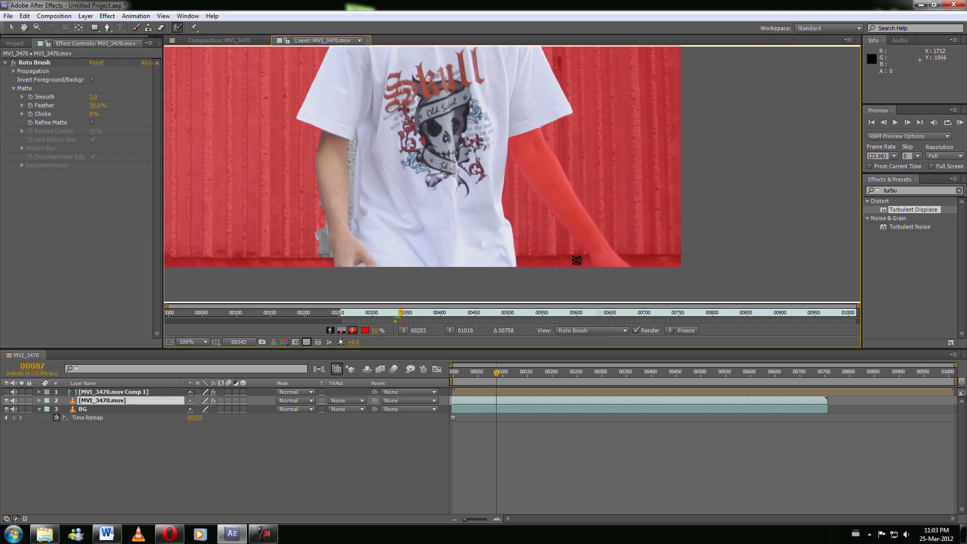
pyautogui.moveTo(525, 134)
pyautogui.mouseDown()
pyautogui.moveTo(559, 207)
pyautogui.moveTo(610, 261)
pyautogui.mouseUp()
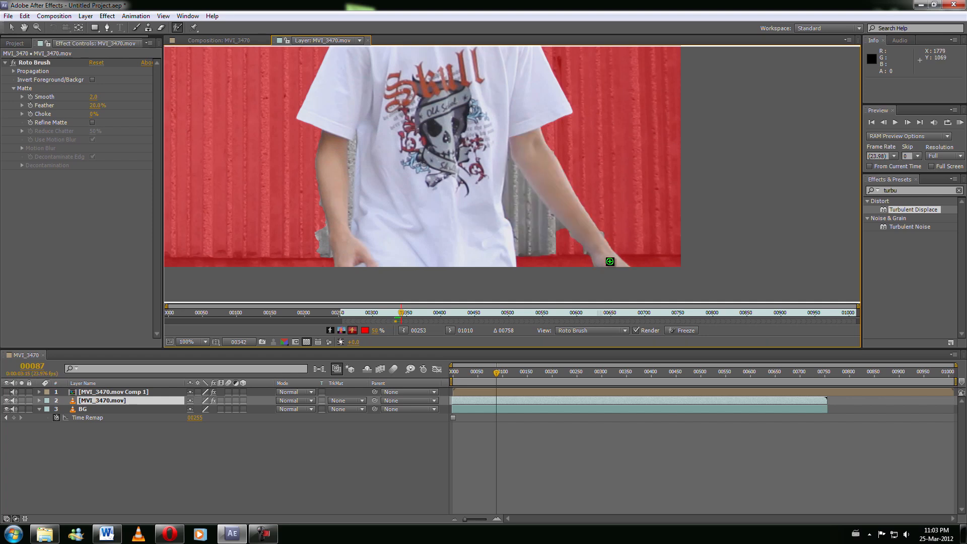
pyautogui.moveTo(547, 256)
pyautogui.mouseDown()
pyautogui.moveTo(525, 239)
pyautogui.moveTo(520, 194)
pyautogui.moveTo(550, 238)
pyautogui.mouseUp()
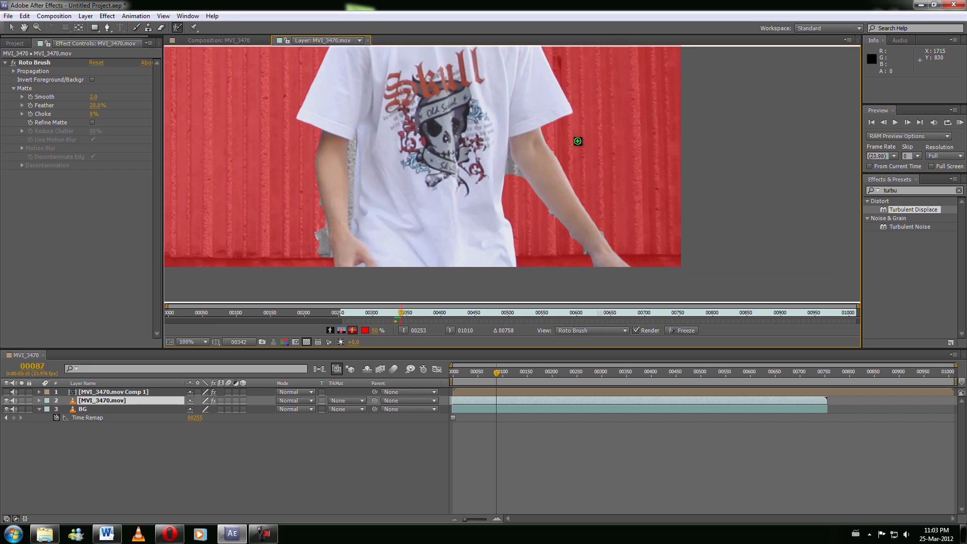
# - Close the clip's Layer view and move the moving clip above the pre-composed layer in the stack
pyautogui.scroll(-1, 461, 117)
pyautogui.press('space')
pyautogui.moveTo(461, 117); pyautogui.dragTo(579, 271)
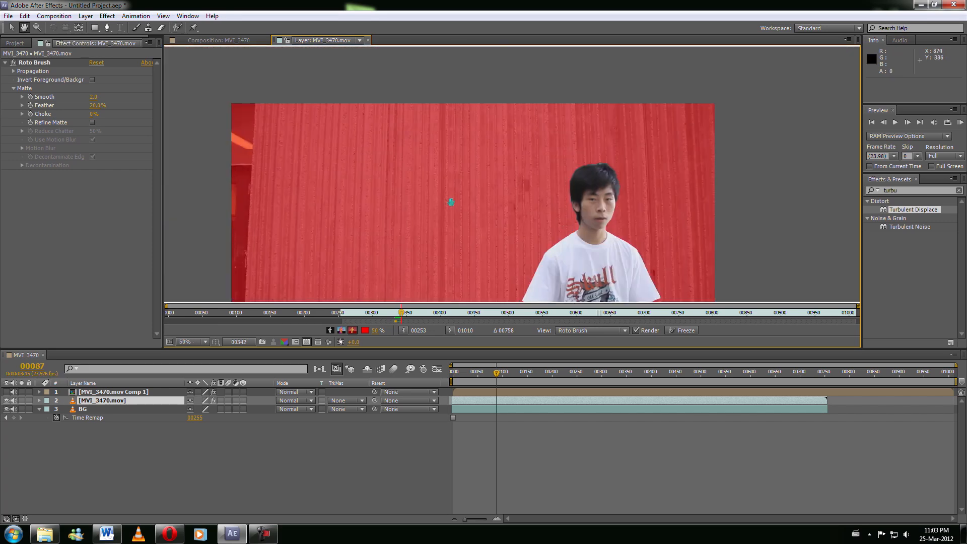
pyautogui.click(368, 40)
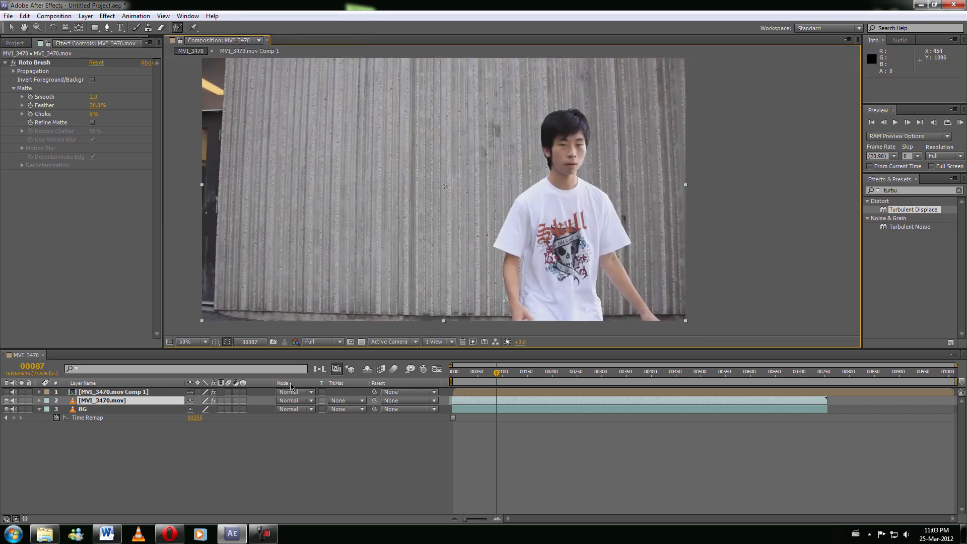
pyautogui.click(154, 438)
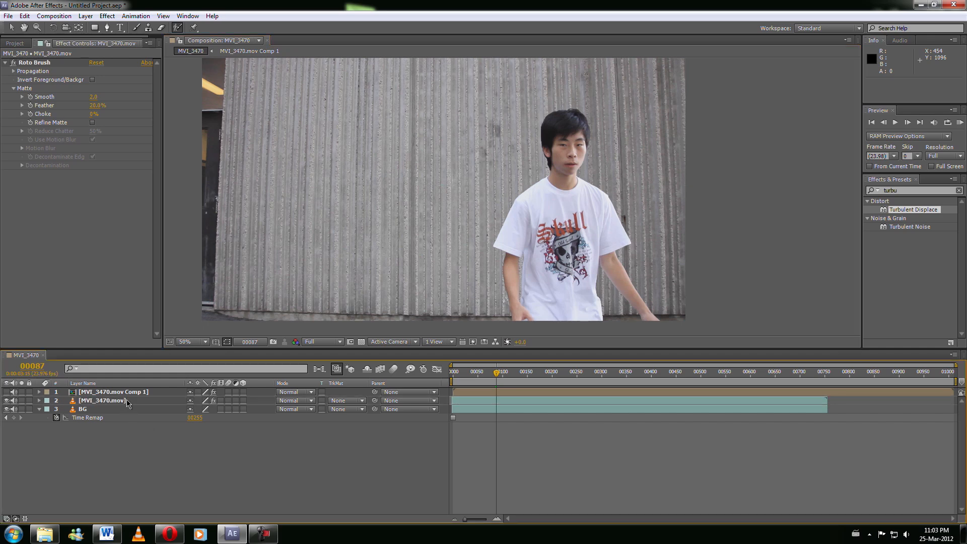
pyautogui.click(127, 401)
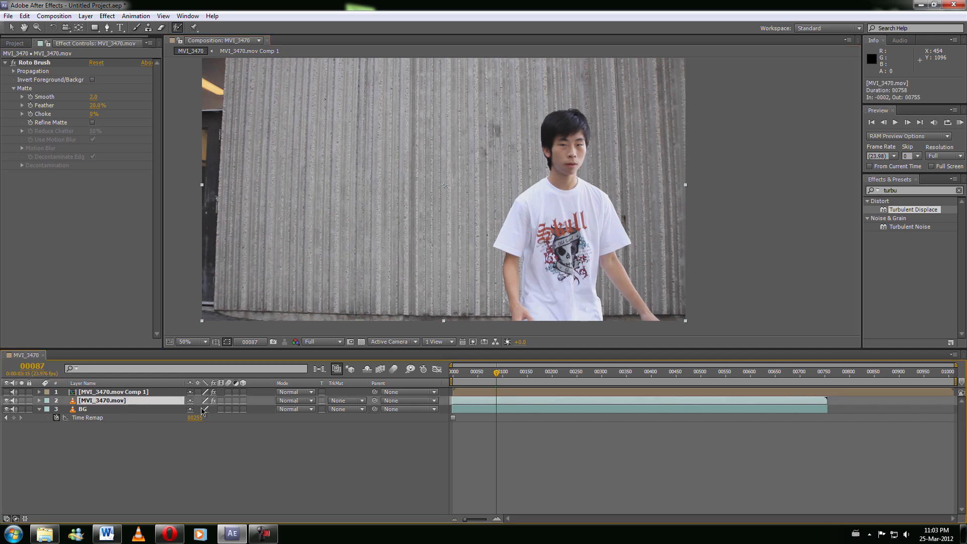
pyautogui.moveTo(114, 401); pyautogui.dragTo(114, 391)
pyautogui.click(119, 400)
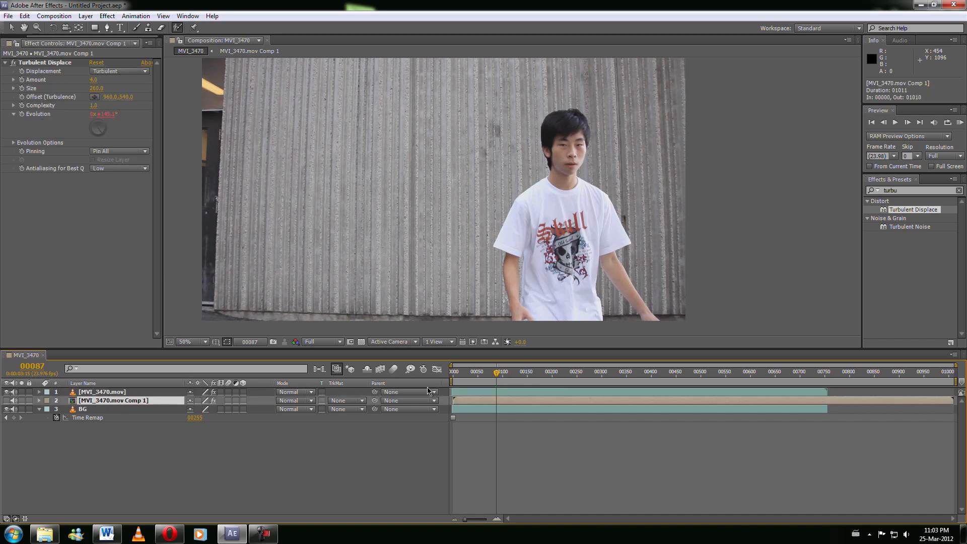
# - Go to frame 64 and delete the Roto Brush effect from the moving clip
pyautogui.click(484, 374)
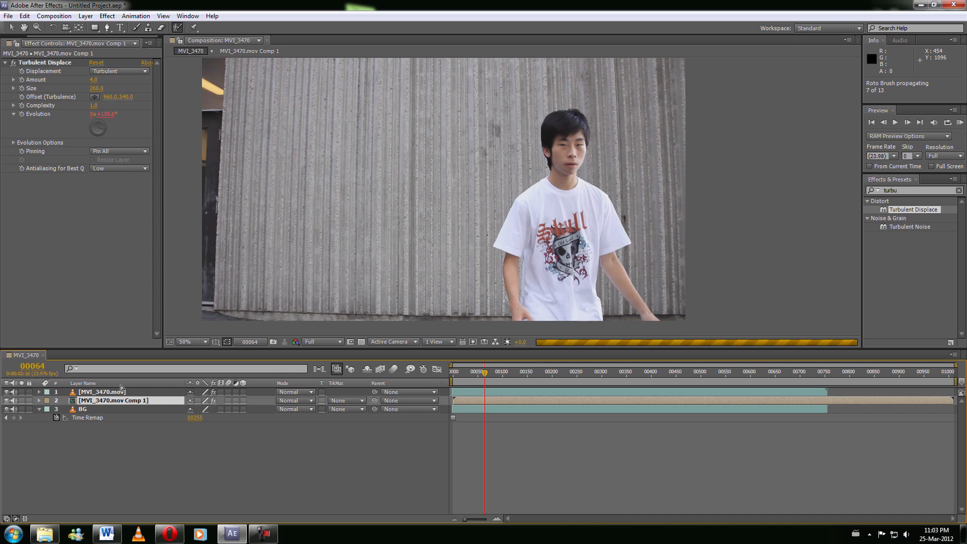
pyautogui.click(55, 63)
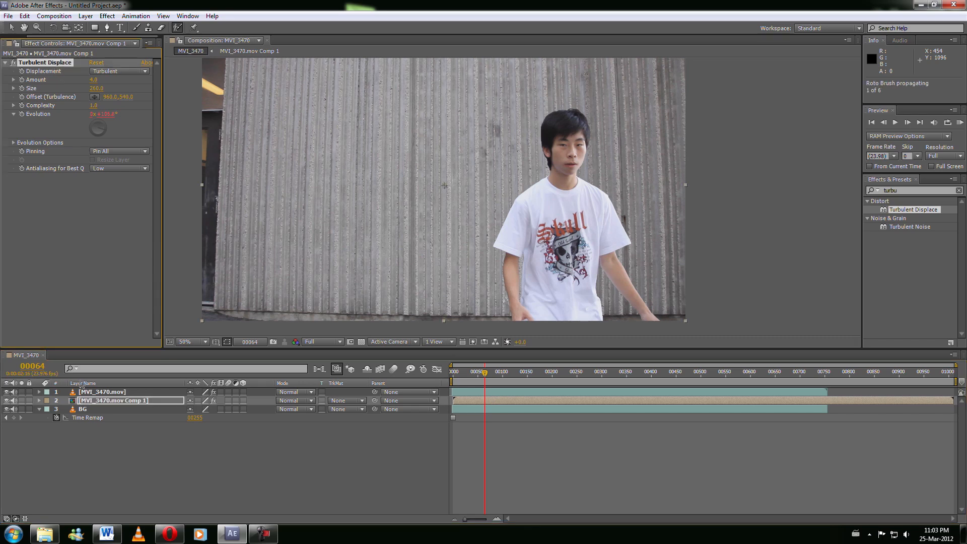
pyautogui.click(82, 391)
pyautogui.click(56, 65)
pyautogui.press('Delete')
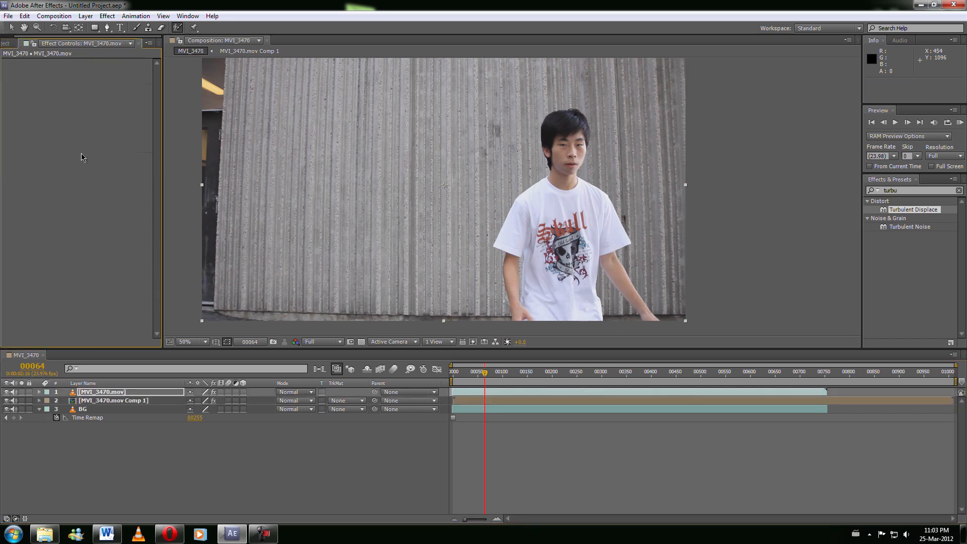
# - Deselect the layers and scrub the composition to frame 152 to review the man's movement
pyautogui.click(169, 448)
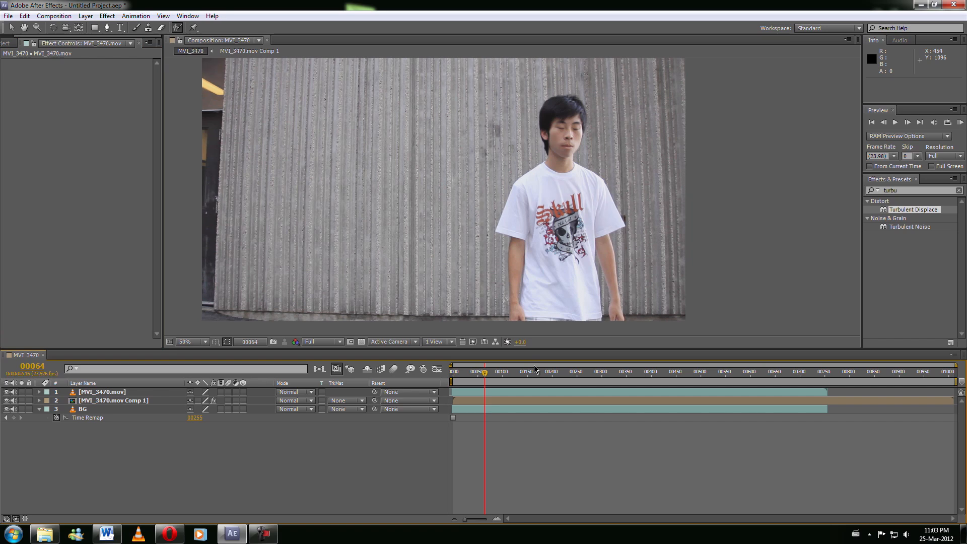
pyautogui.moveTo(486, 377); pyautogui.dragTo(529, 372)
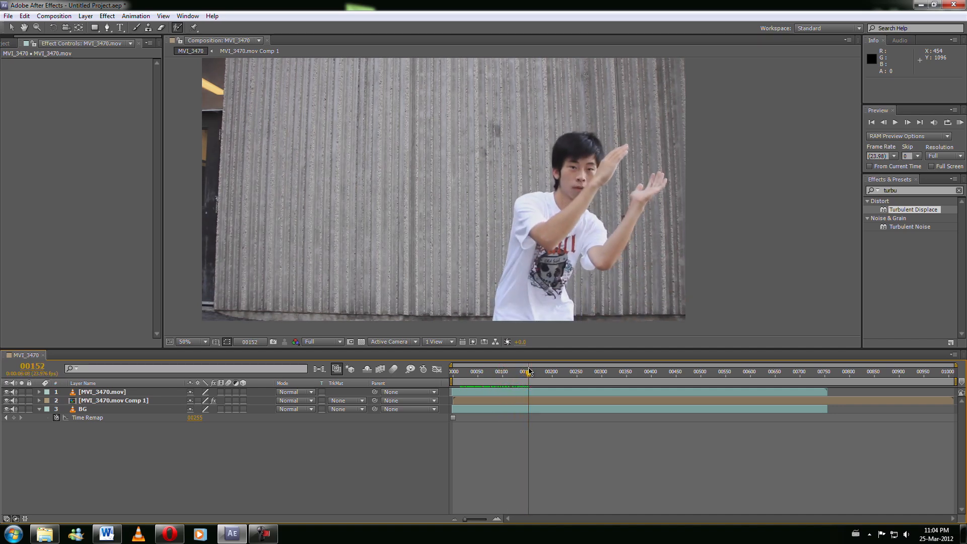